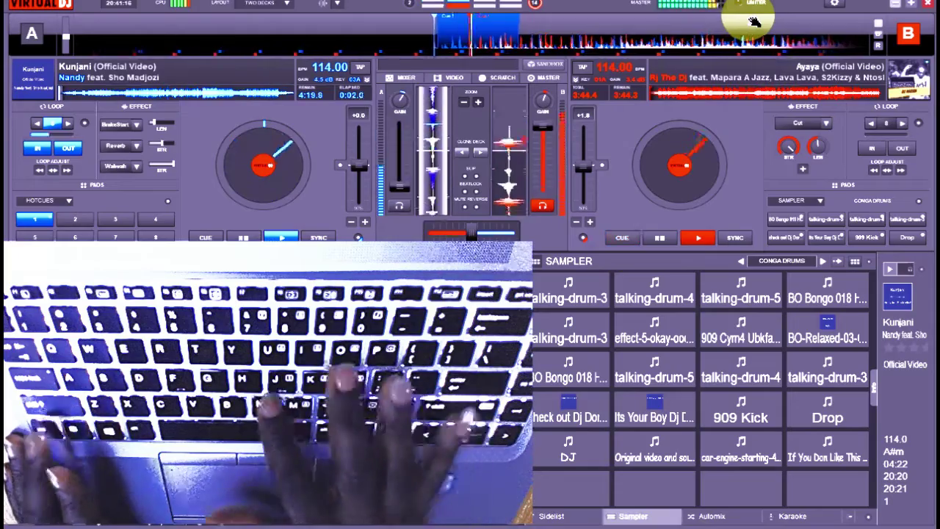
Step: Play the talking-drum and 909 Cym4 samples of the CONGA DRUMS bank as a live pattern over the looping Kunjani track
{"action": "key", "text": "m"}
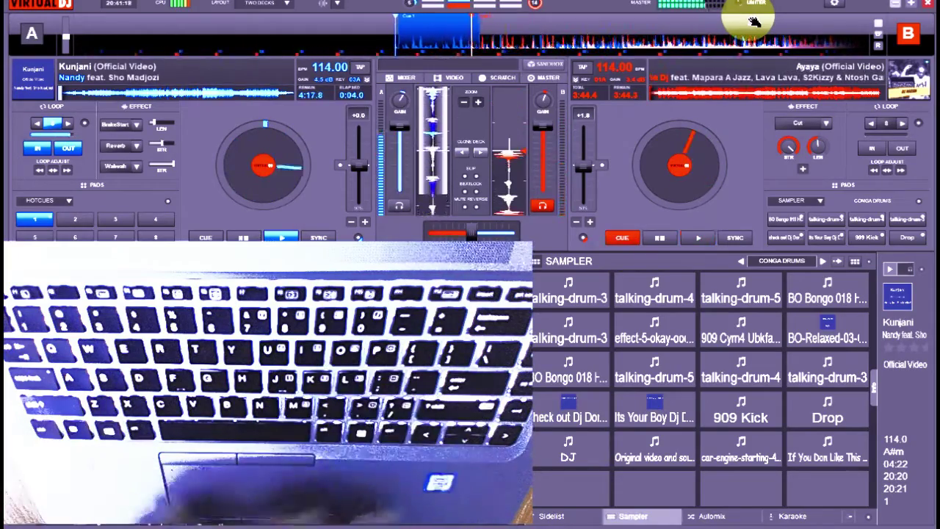
{"action": "key", "text": "F12"}
{"action": "key", "text": "F1"}
{"action": "key", "text": "F11"}
{"action": "key", "text": "F2"}
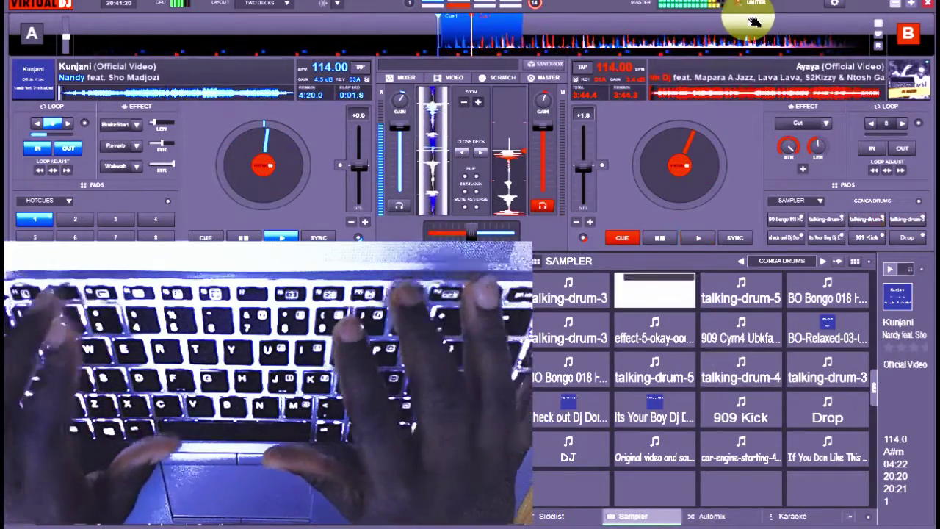
{"action": "key", "text": "F10"}
{"action": "key", "text": "F3"}
{"action": "key", "text": "F2"}
{"action": "key", "text": "F11"}
{"action": "key", "text": "F3"}
{"action": "key", "text": "F11"}
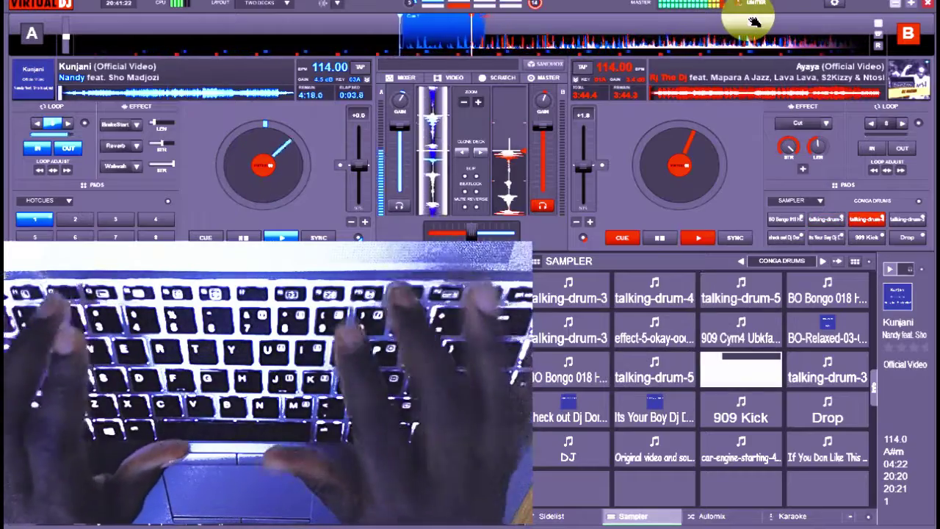
{"action": "key", "text": "F2"}
{"action": "key", "text": "F12"}
{"action": "key", "text": "F7"}
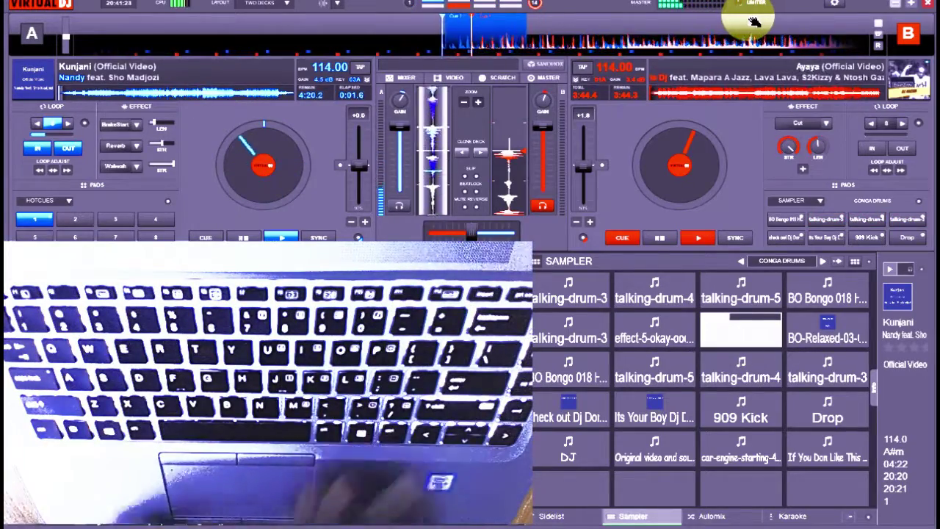
{"action": "key", "text": "F11"}
{"action": "key", "text": "F1"}
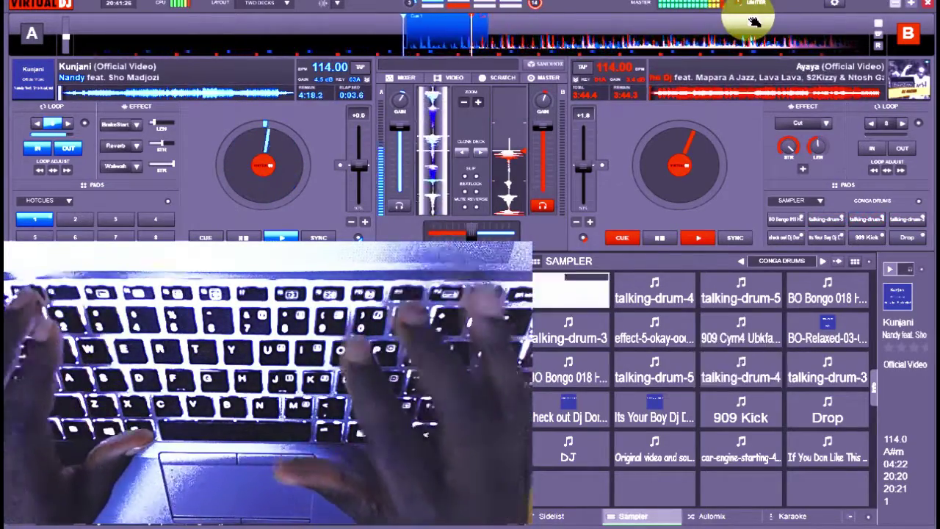
{"action": "key", "text": "F11"}
{"action": "key", "text": "F1"}
{"action": "key", "text": "F11"}
{"action": "key", "text": "F1"}
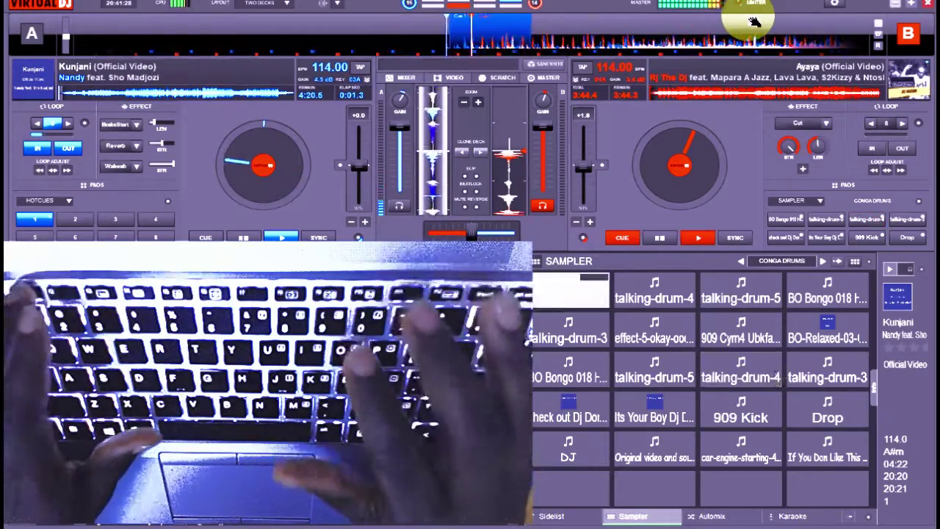
{"action": "key", "text": "F11"}
{"action": "key", "text": "F7"}
{"action": "key", "text": "F5"}
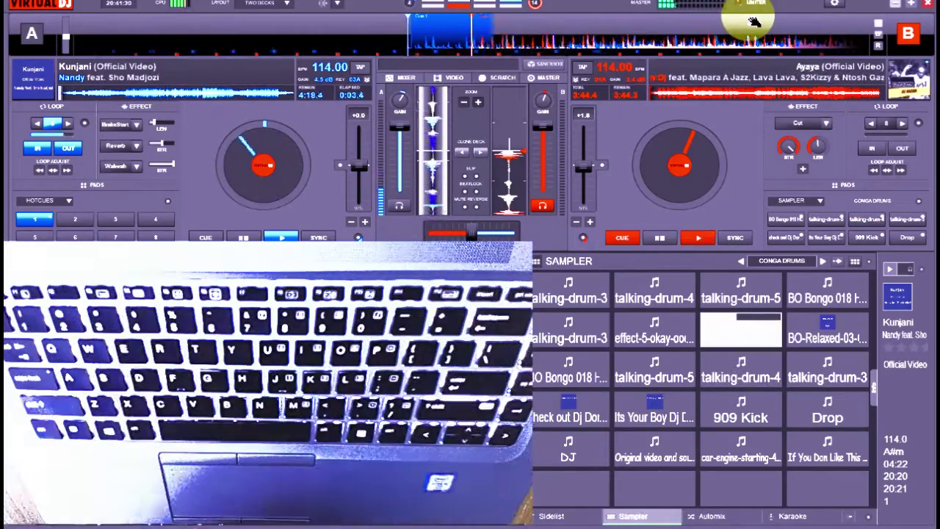
{"action": "key", "text": "F11"}
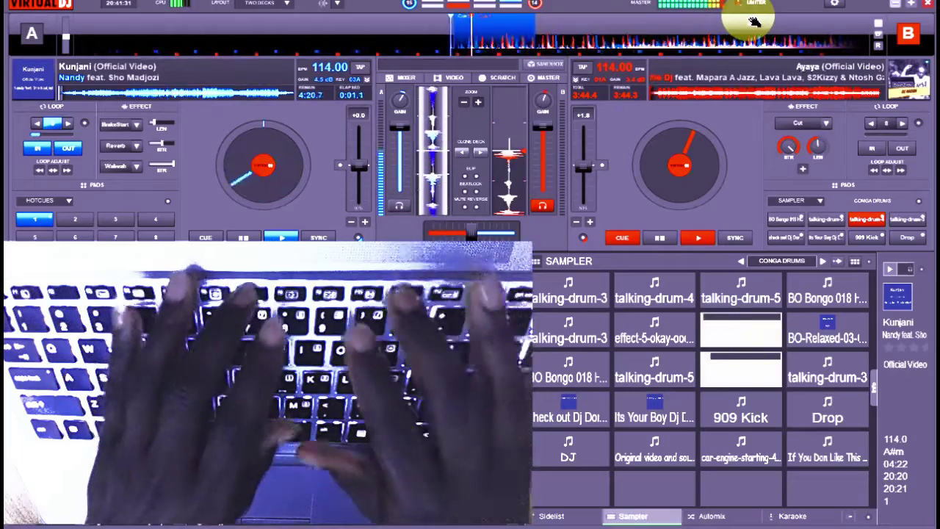
{"action": "key", "text": "F6"}
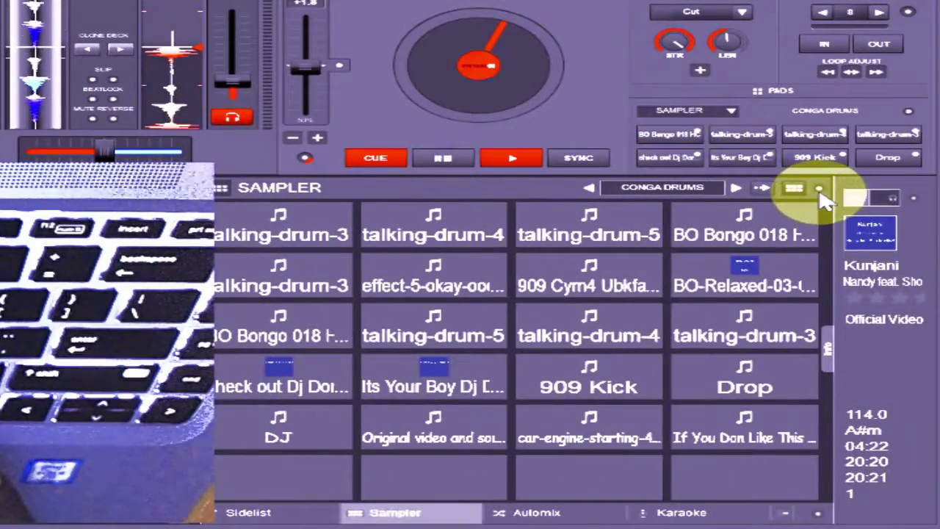
Step: Examine the trigger mode choices in the Sampler's options for the CONGA DRUMS bank
{"action": "left_click", "coordinate": [383, 523]}
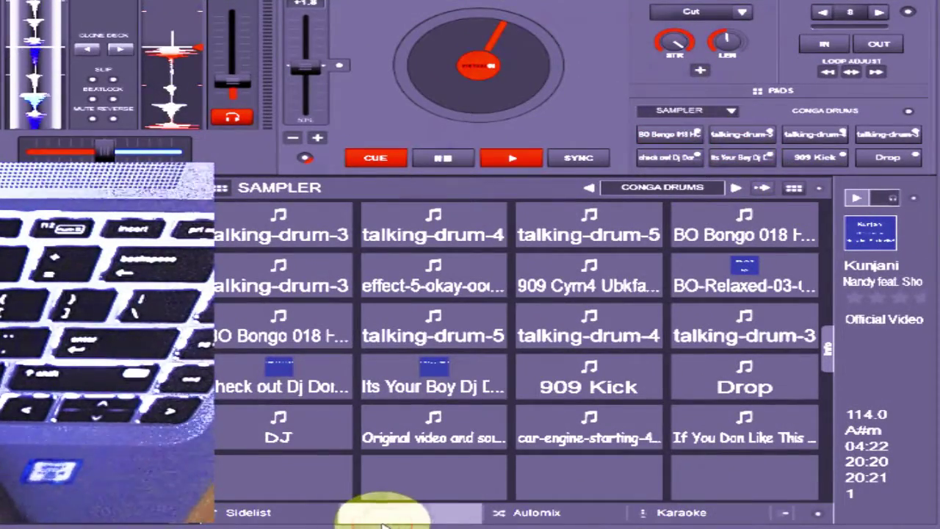
{"action": "left_click", "coordinate": [820, 190]}
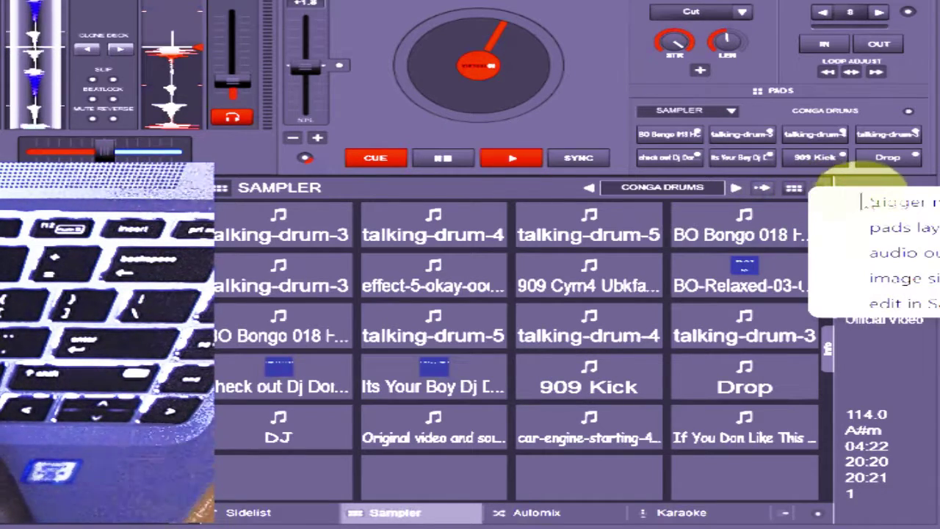
{"action": "mouse_move", "coordinate": [874, 203]}
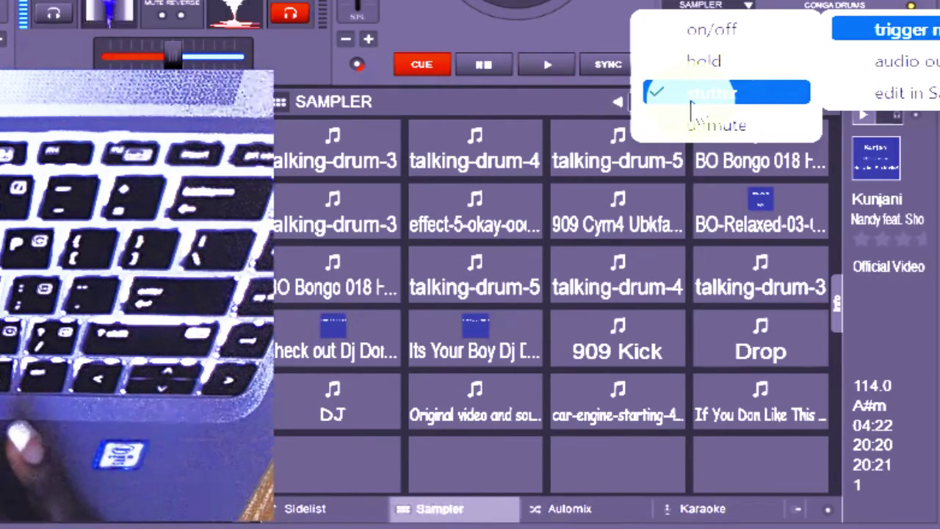
{"action": "left_click", "coordinate": [497, 106]}
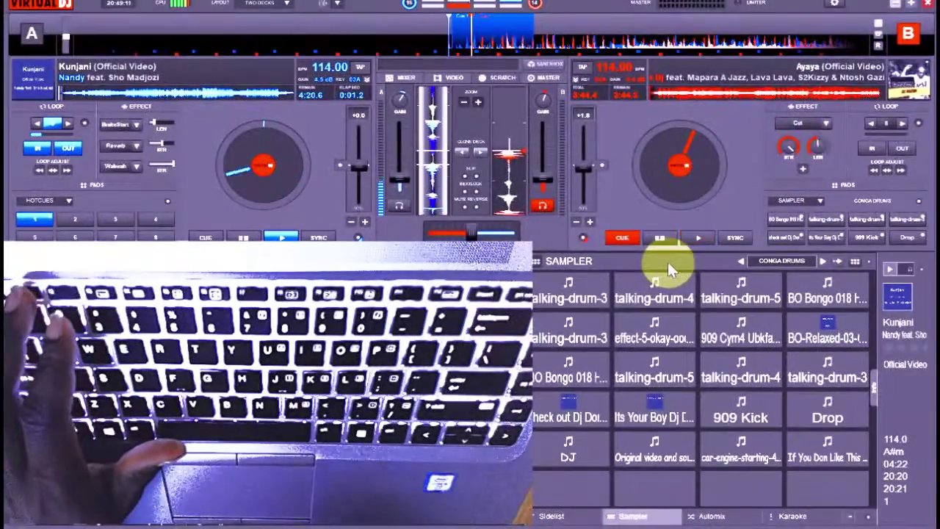
Step: Audition the first talking-drum-3 sample, followed by the Drop sample several times, to check how promptly they sound
{"action": "key", "text": "F1"}
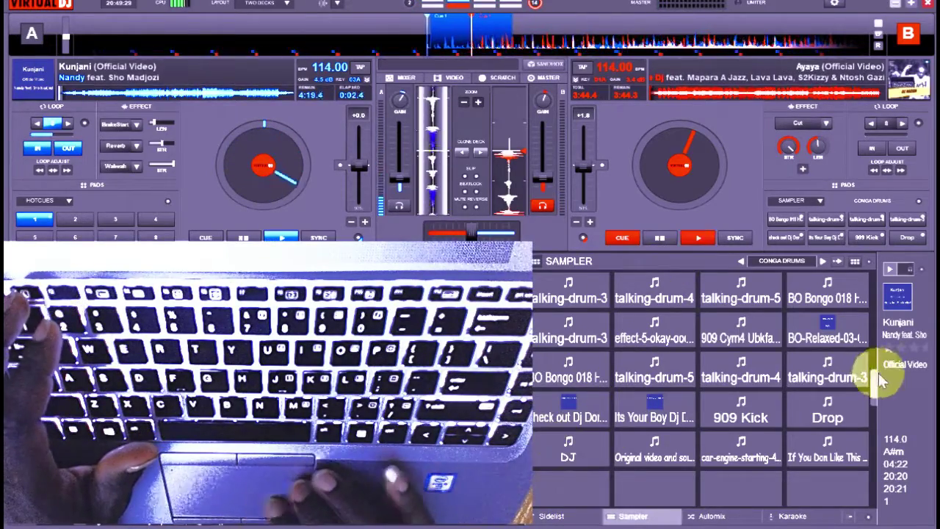
{"action": "left_click", "coordinate": [819, 417]}
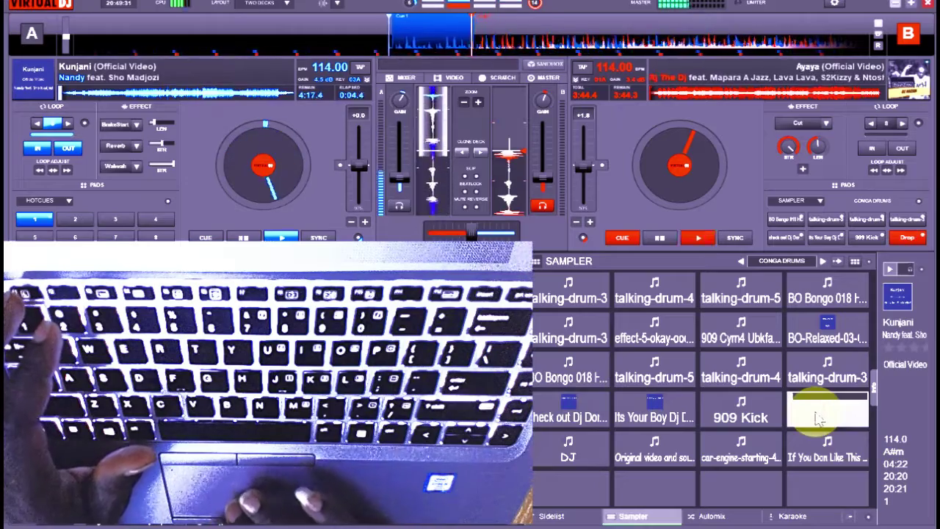
{"action": "left_click", "coordinate": [819, 417]}
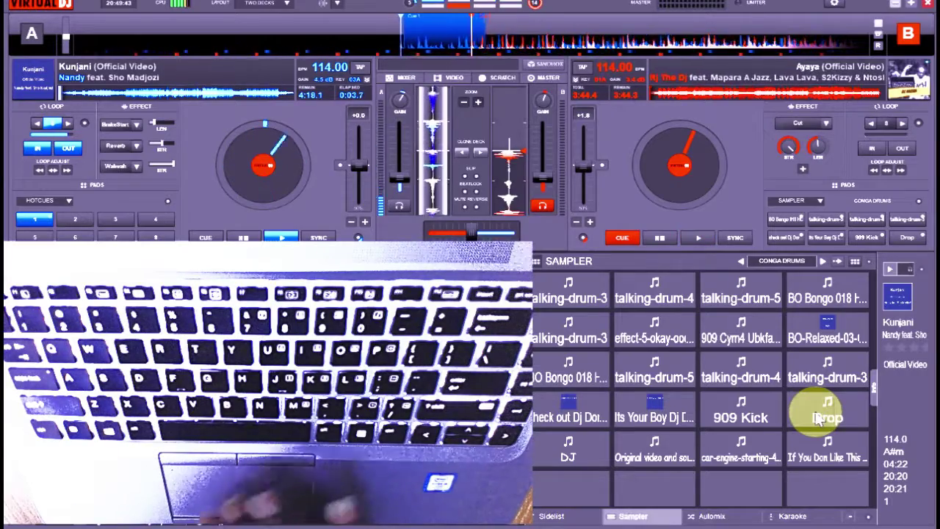
{"action": "left_click", "coordinate": [819, 416]}
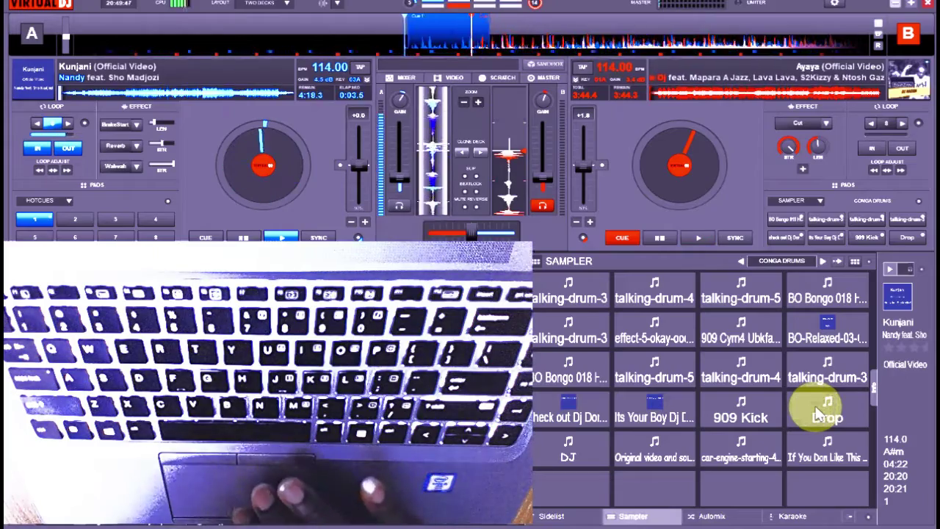
Step: Review the on/off, hold, stutter and unmute trigger modes, leaving the options without choosing one
{"action": "left_click", "coordinate": [868, 264]}
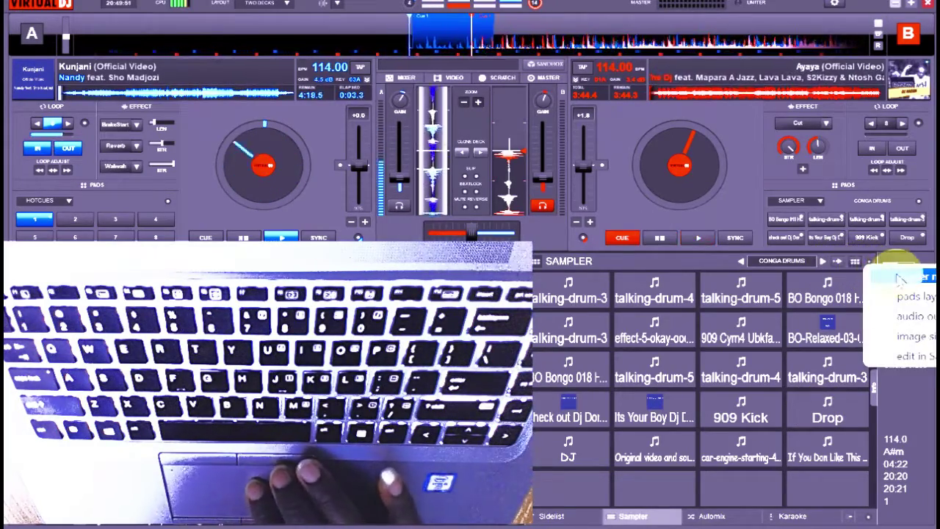
{"action": "mouse_move", "coordinate": [898, 278]}
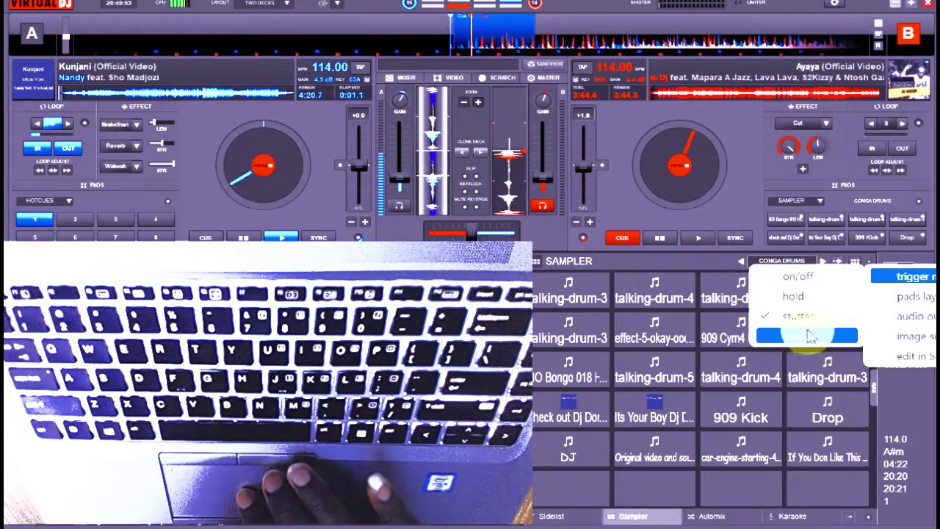
{"action": "left_click", "coordinate": [700, 249]}
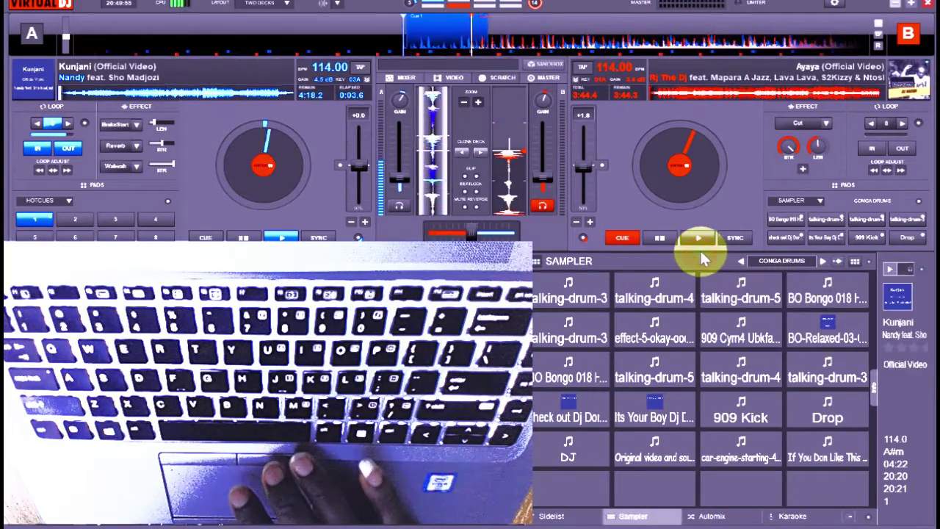
Step: Open the first talking-drum-3 sample of the CONGA DRUMS bank in the Sample Editor
{"action": "left_click", "coordinate": [869, 266]}
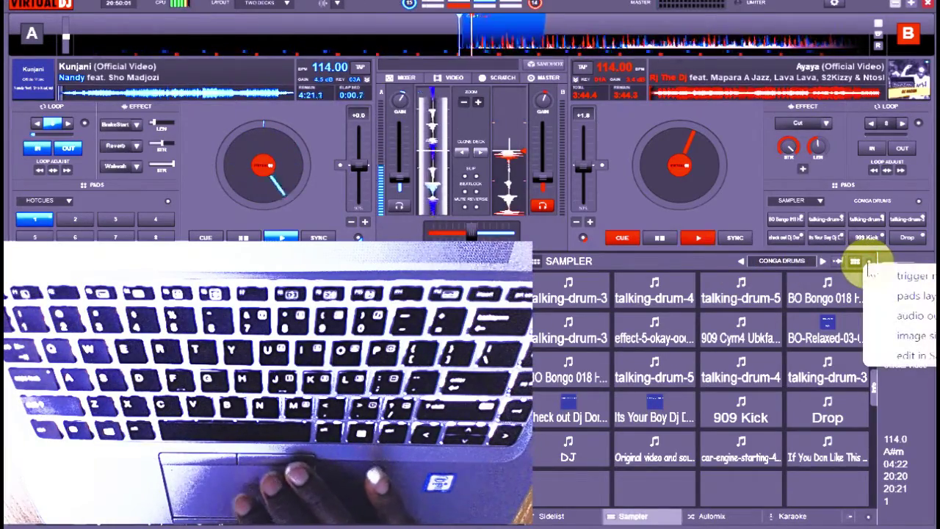
{"action": "mouse_move", "coordinate": [893, 276]}
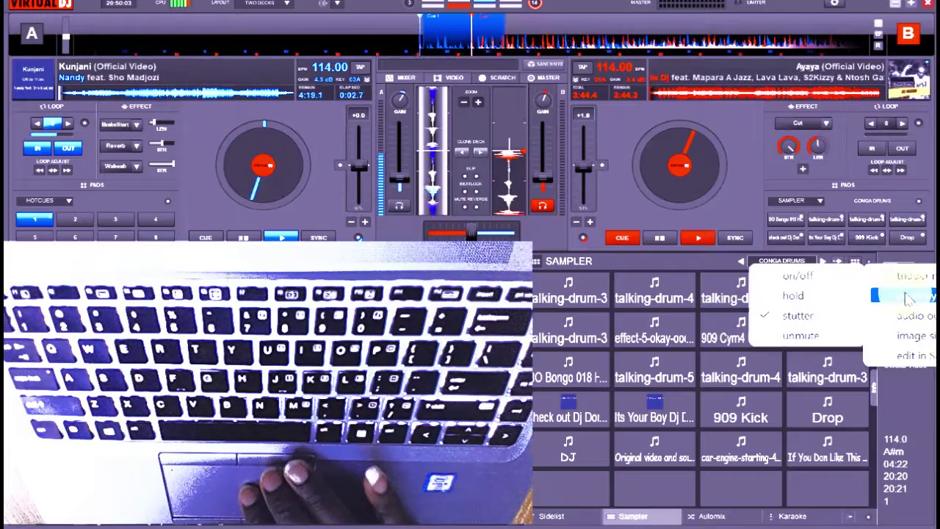
{"action": "mouse_move", "coordinate": [909, 298]}
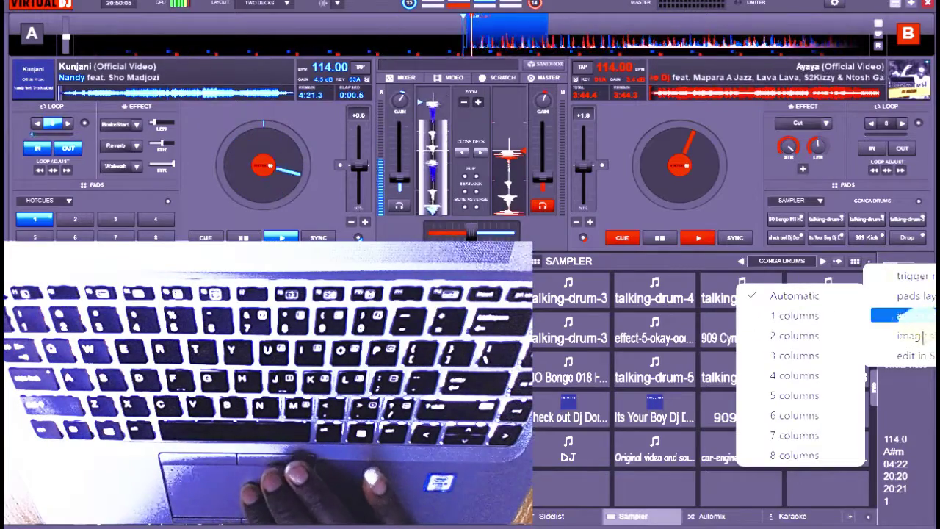
{"action": "left_click", "coordinate": [911, 356]}
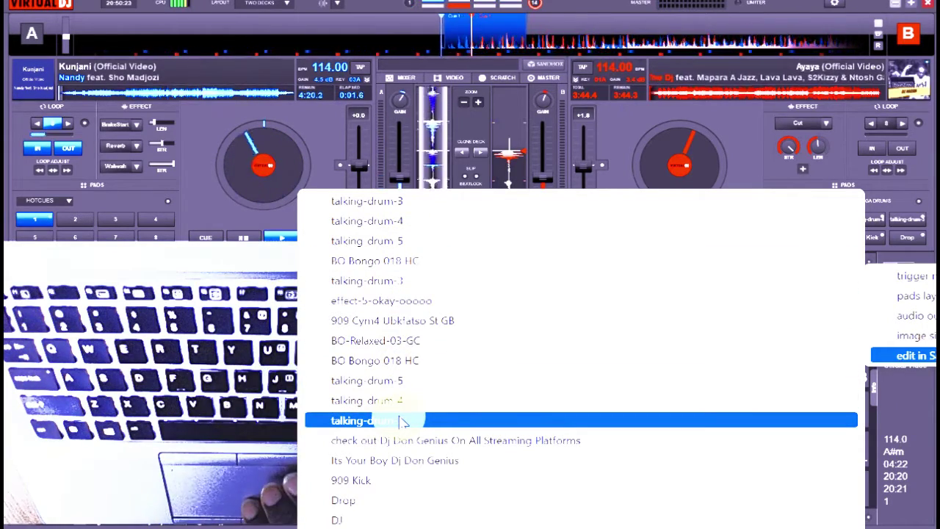
{"action": "left_click", "coordinate": [373, 206]}
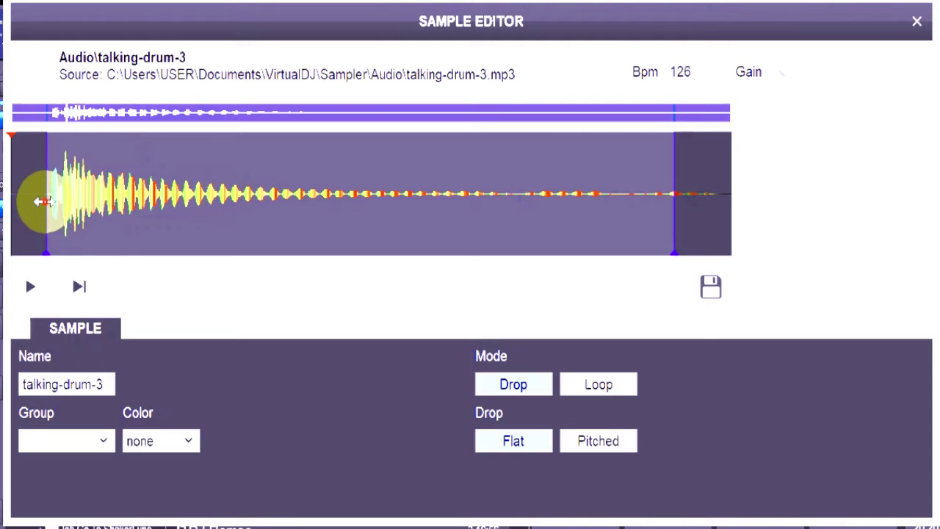
Step: Move the talking-drum-3 sample's start marker to the very beginning of the waveform and save the changes
{"action": "left_click_drag", "start_coordinate": [33, 198], "coordinate": [2, 197]}
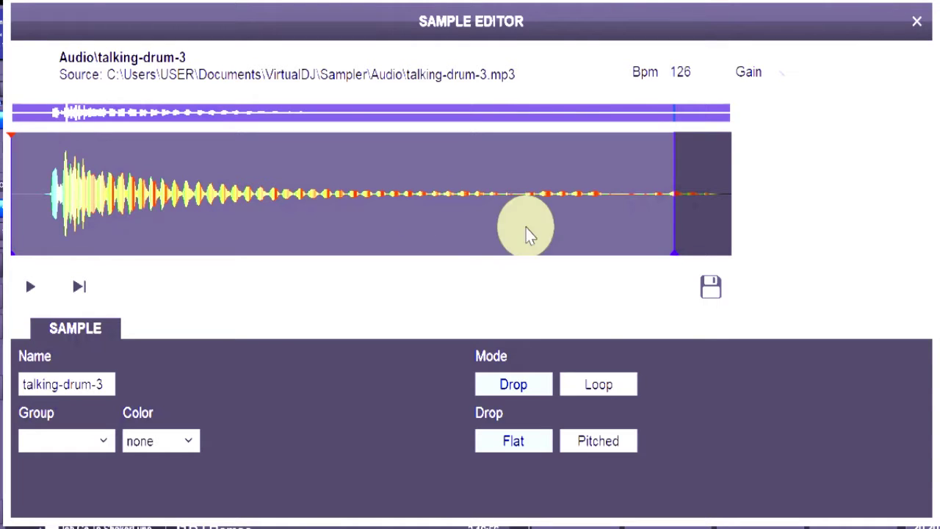
{"action": "left_click", "coordinate": [711, 288]}
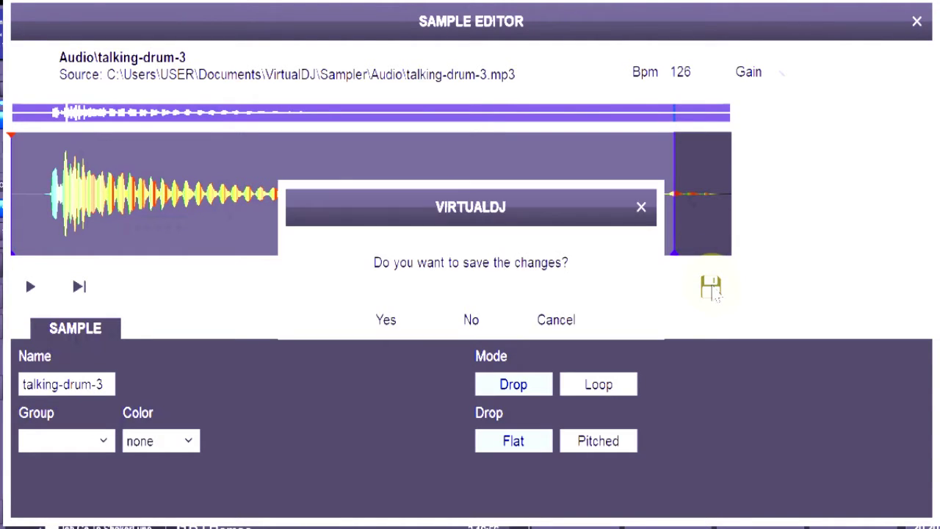
{"action": "left_click", "coordinate": [386, 319]}
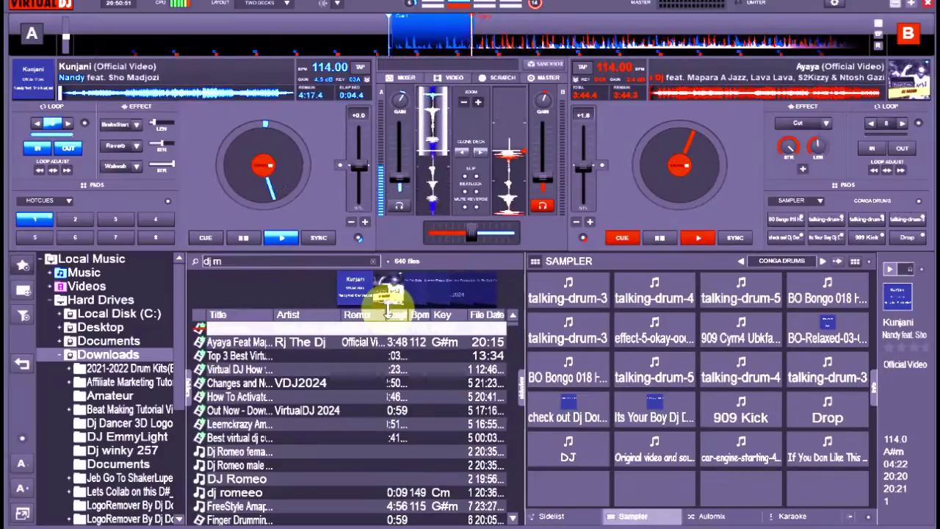
Step: Return to the Sampler pads and test the edited first talking-drum-3 sample
{"action": "key", "text": "alt+Tab"}
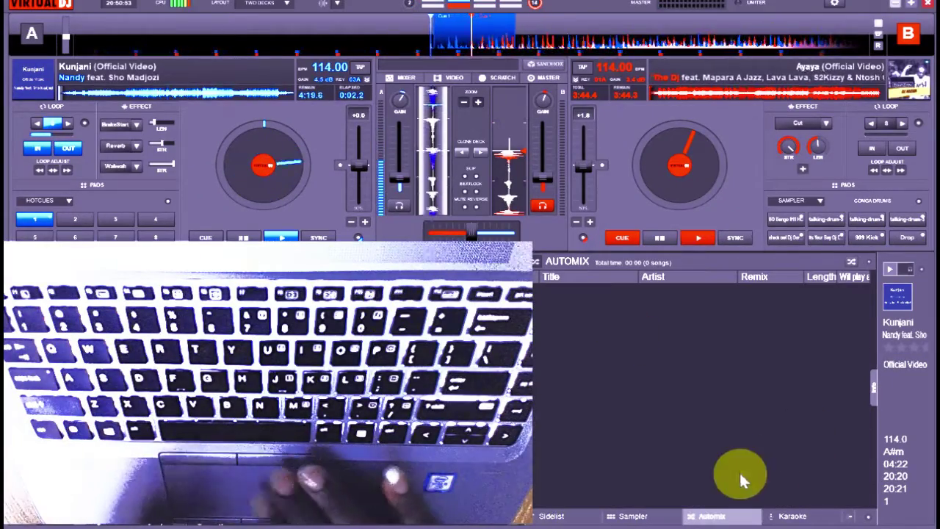
{"action": "left_click", "coordinate": [630, 515]}
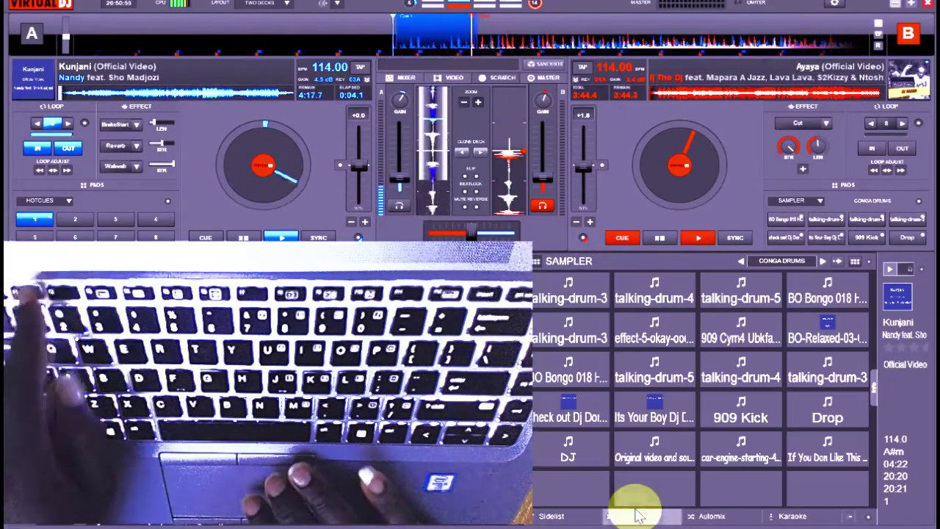
{"action": "key", "text": "F1"}
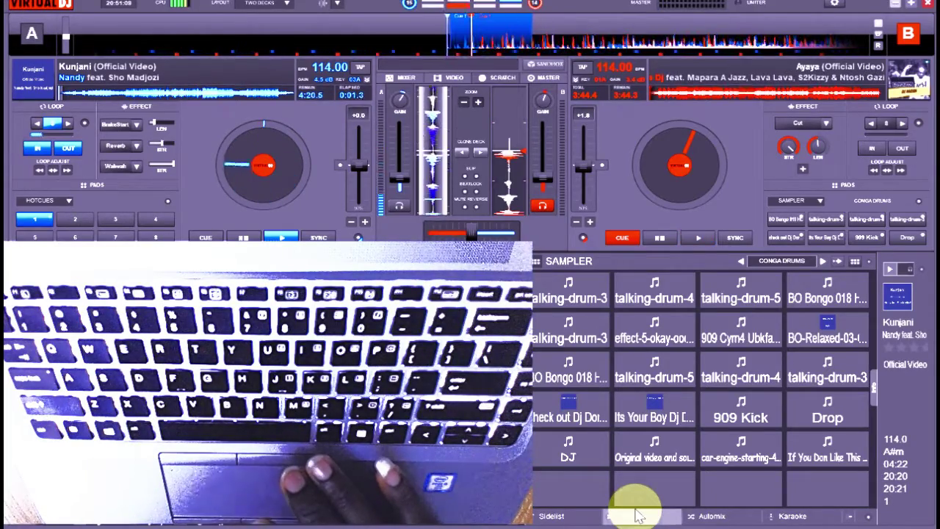
Step: Open the first talking-drum-3 sample in the Sample Editor, move its start marker past the opening drum hits and save the changes
{"action": "left_click", "coordinate": [872, 263]}
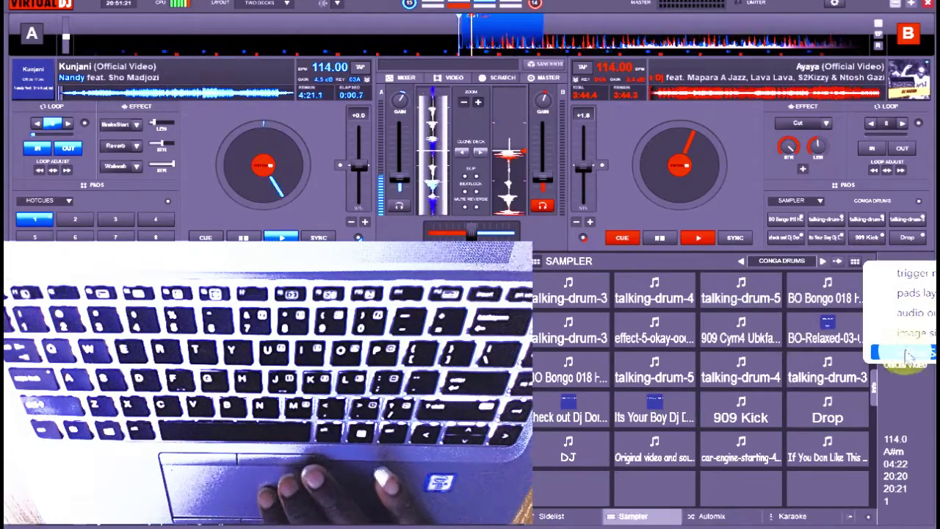
{"action": "mouse_move", "coordinate": [907, 356]}
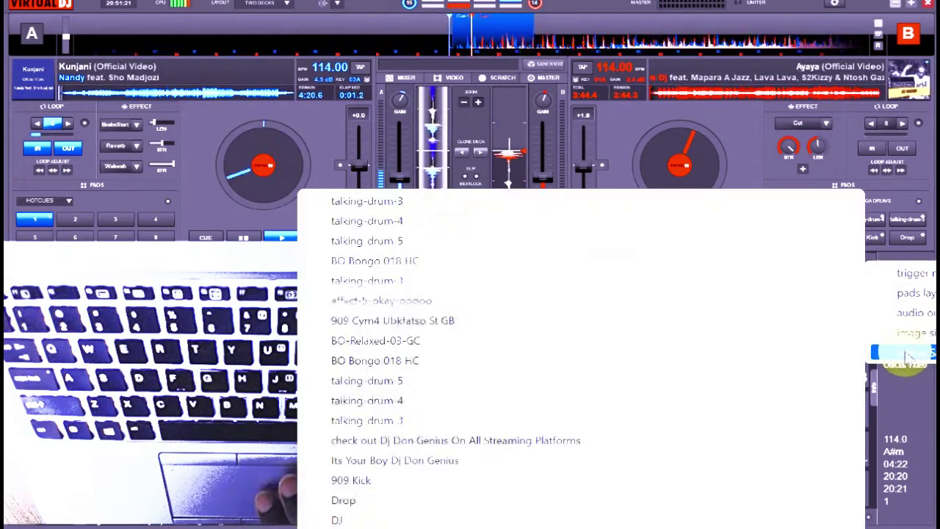
{"action": "left_click", "coordinate": [471, 202]}
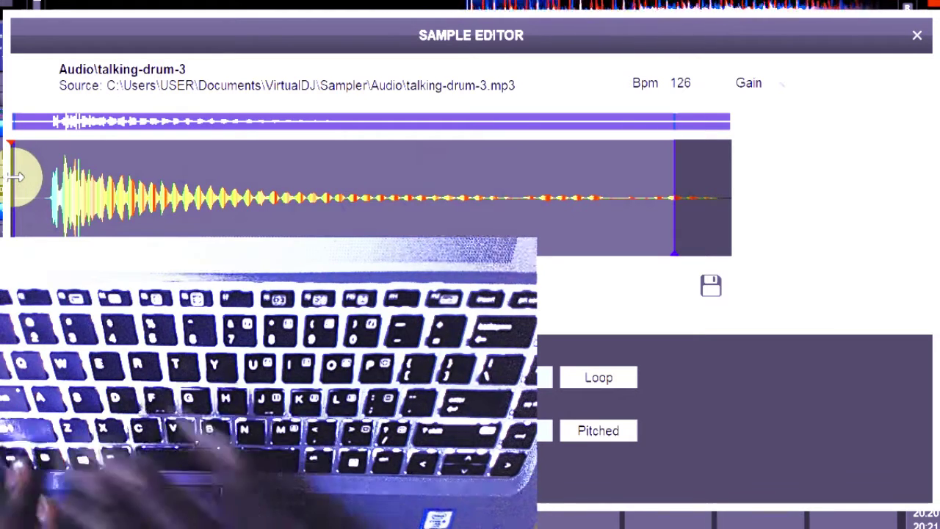
{"action": "left_click_drag", "start_coordinate": [13, 176], "coordinate": [81, 178]}
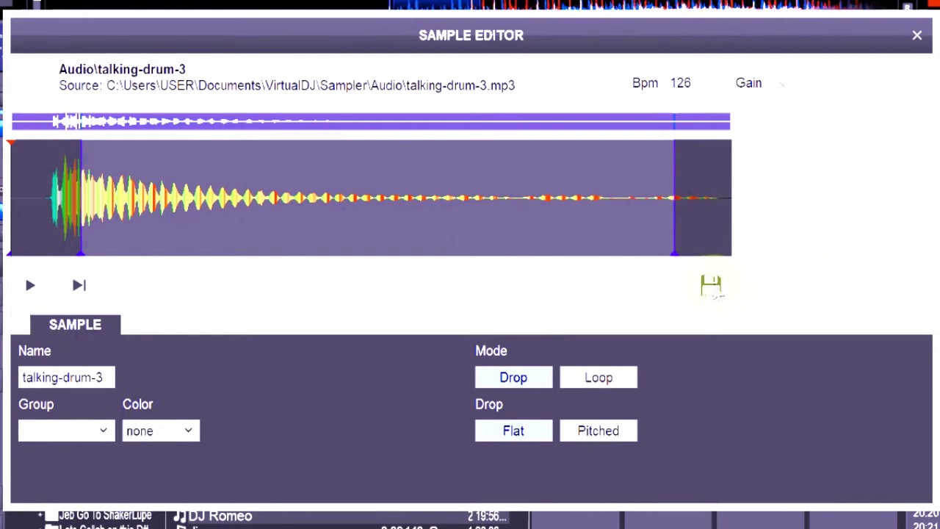
{"action": "left_click", "coordinate": [712, 286]}
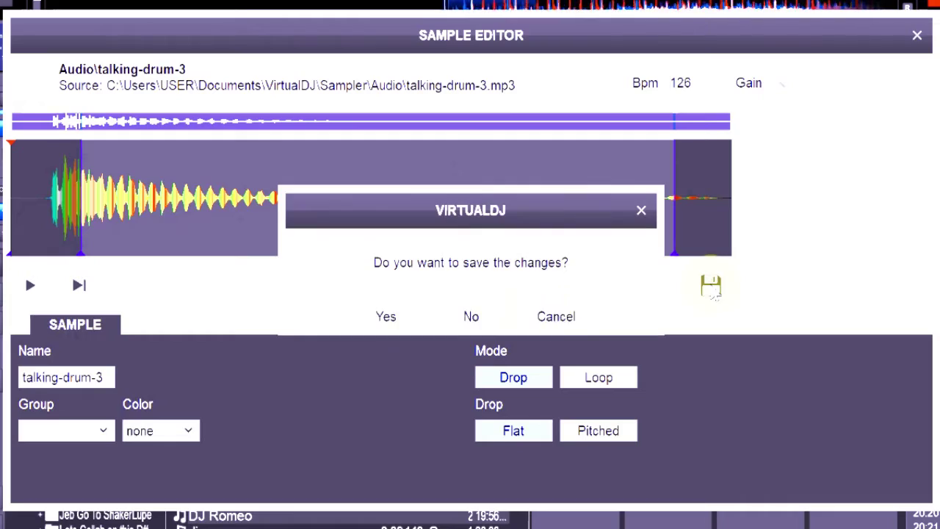
{"action": "left_click", "coordinate": [396, 317]}
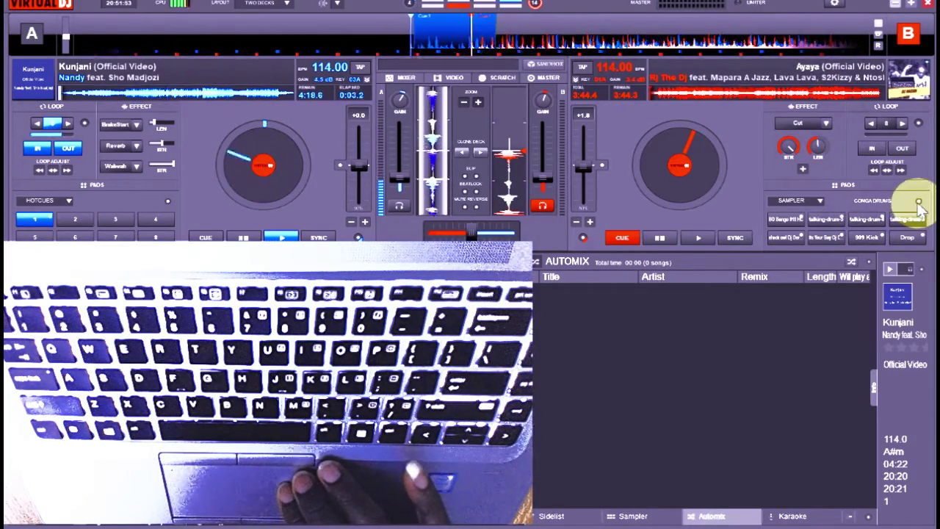
Step: Reopen the first talking-drum-3 sample for editing, move its start marker back to the onset of the first drum hit and save the changes
{"action": "mouse_move", "coordinate": [911, 255]}
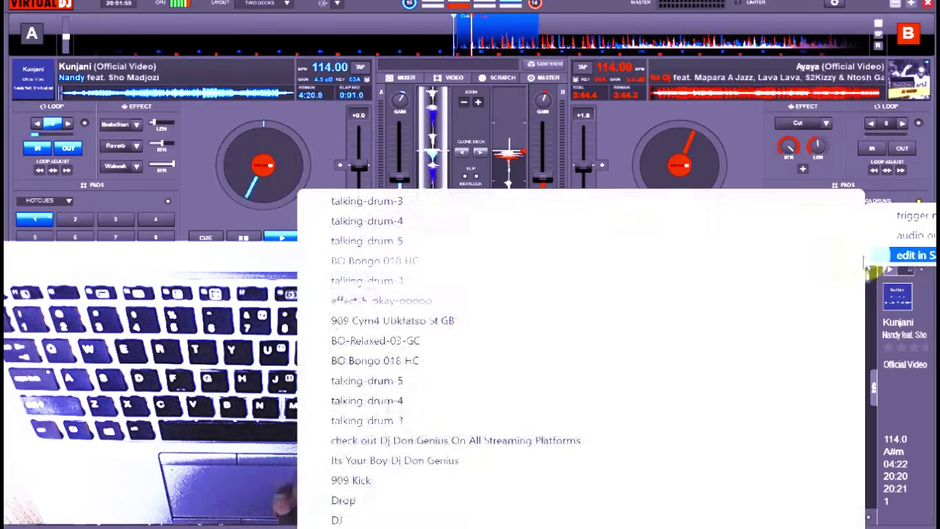
{"action": "left_click", "coordinate": [485, 201]}
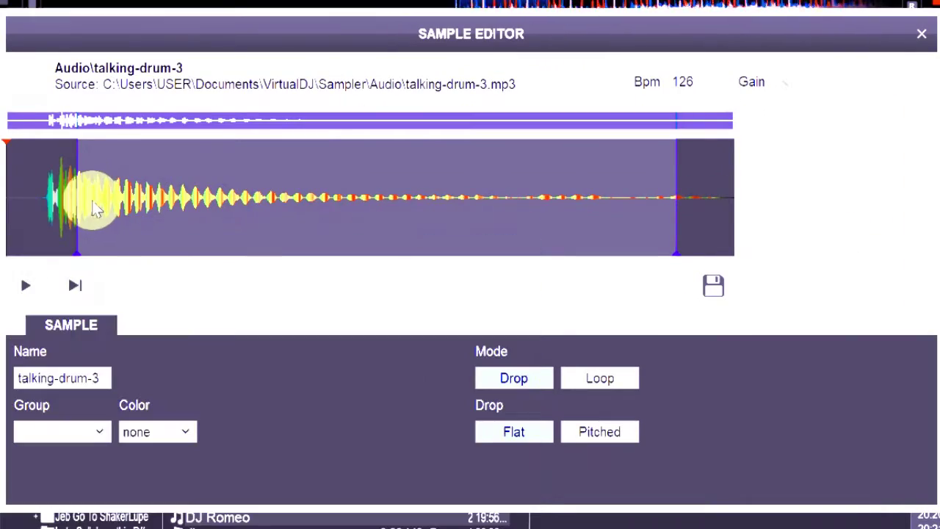
{"action": "left_click_drag", "start_coordinate": [73, 200], "coordinate": [44, 207]}
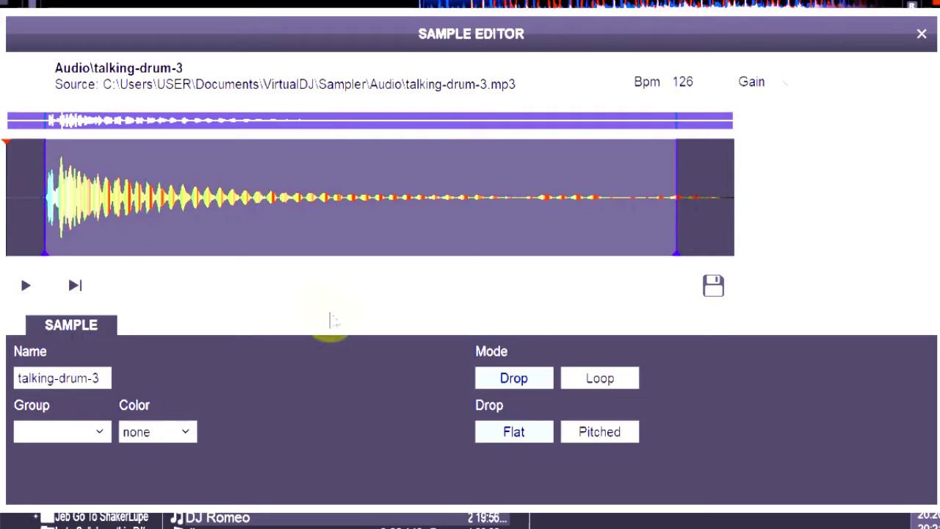
{"action": "left_click", "coordinate": [727, 293]}
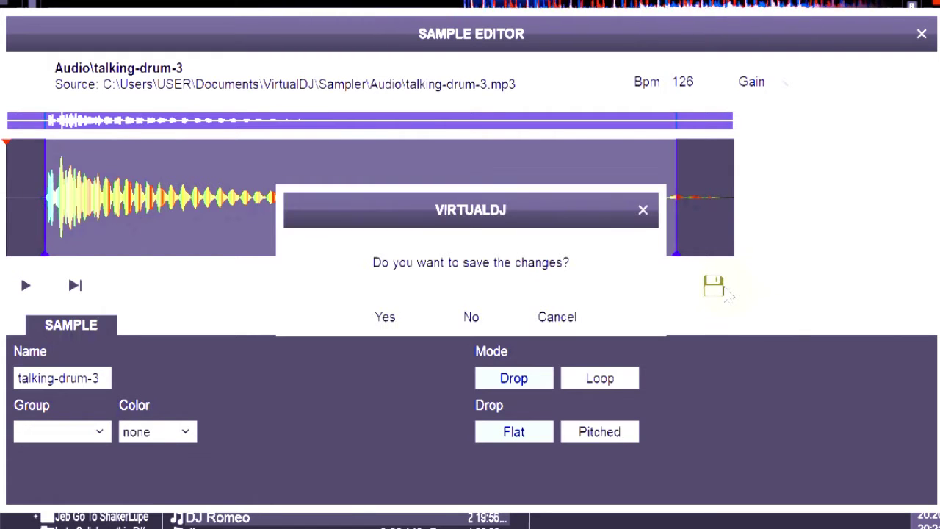
{"action": "left_click", "coordinate": [383, 329]}
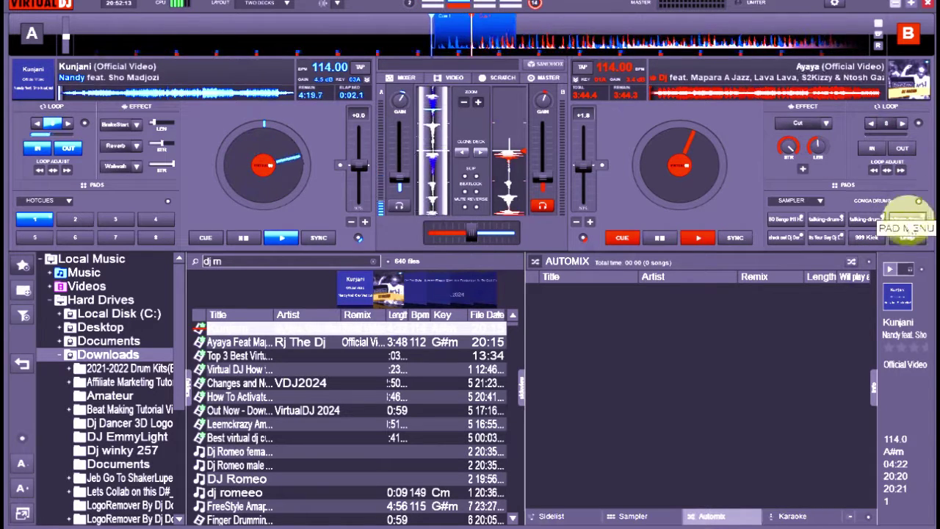
Step: Open the first talking-drum-3 sample in the Sample Editor, try Loop mode, set it back to Drop with Flat playback and save
{"action": "left_click", "coordinate": [907, 233]}
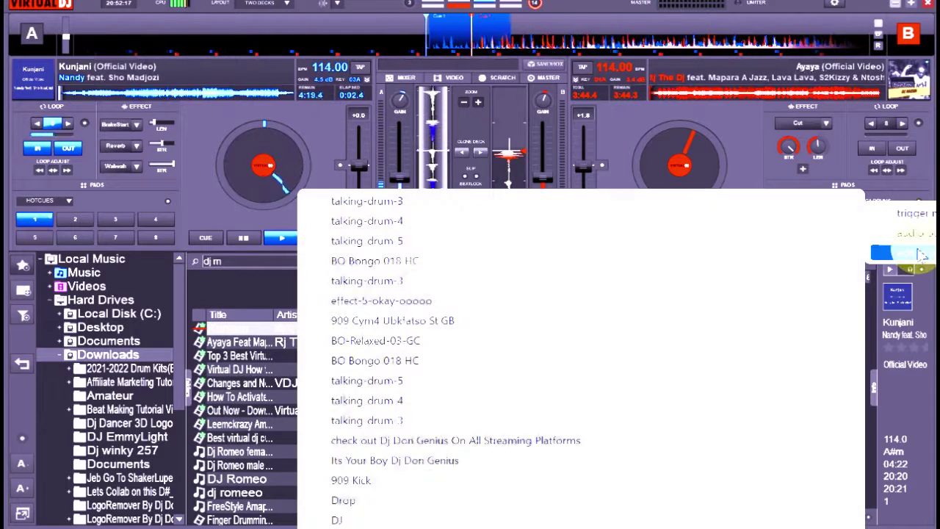
{"action": "mouse_move", "coordinate": [911, 252]}
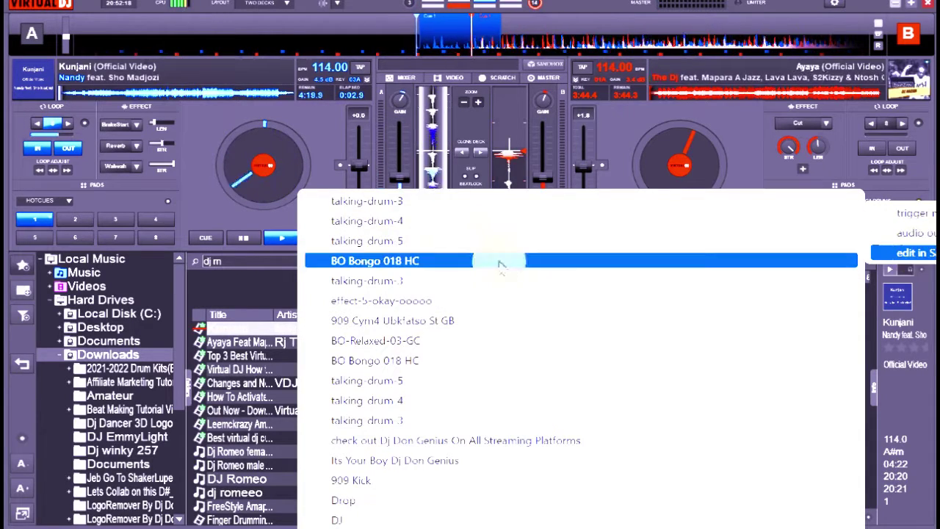
{"action": "left_click", "coordinate": [414, 203]}
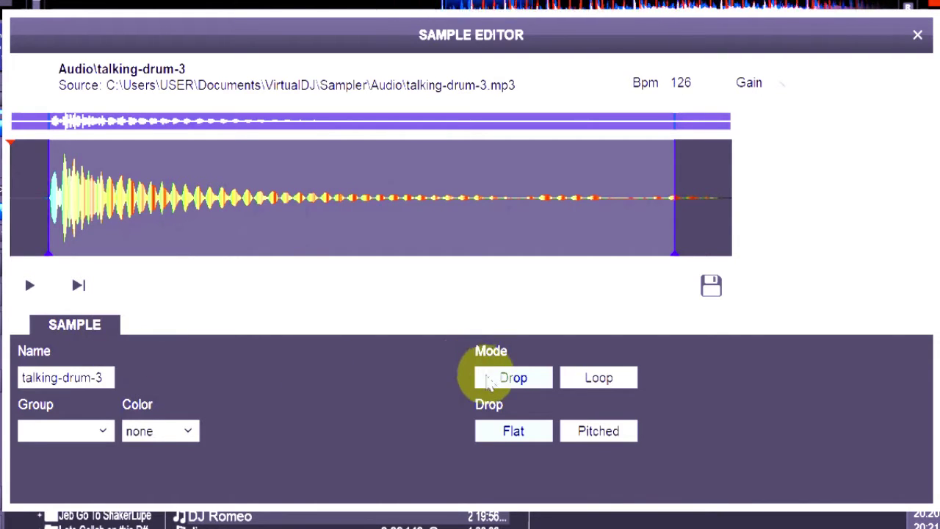
{"action": "left_click", "coordinate": [513, 381]}
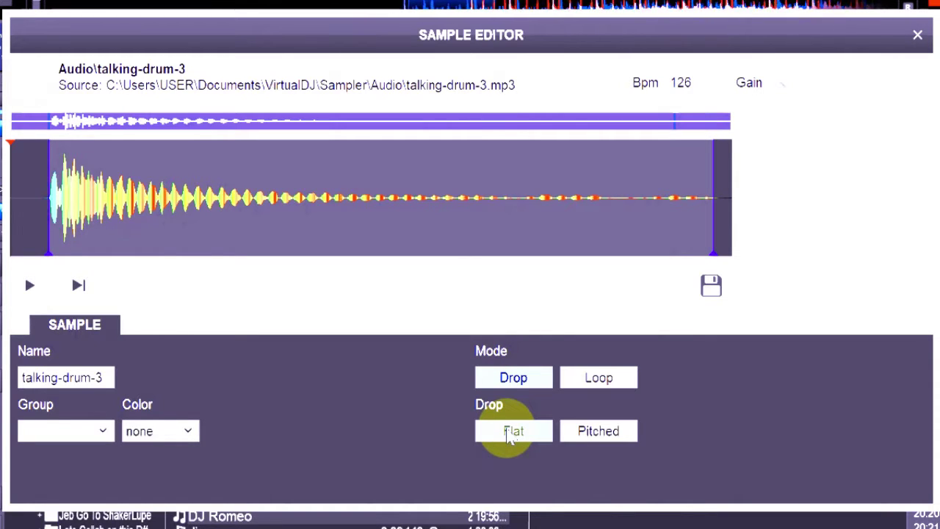
{"action": "left_click", "coordinate": [599, 387]}
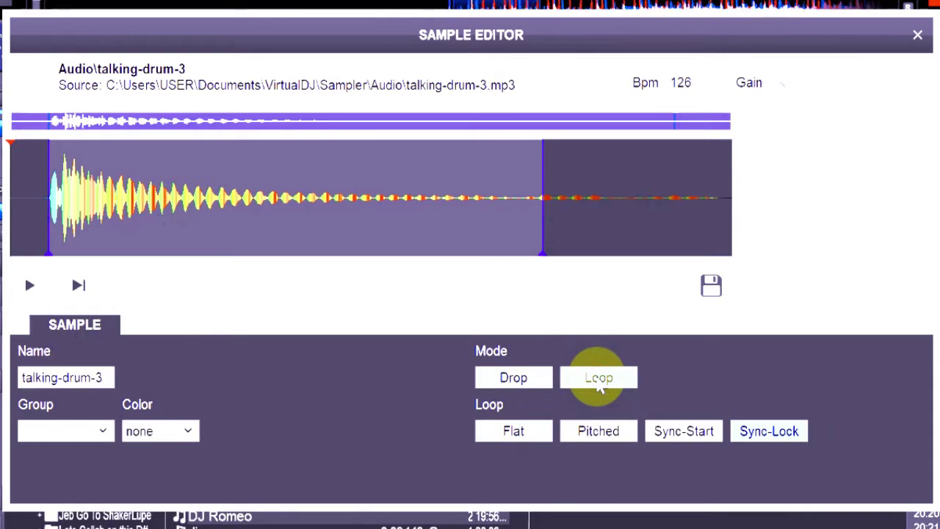
{"action": "left_click", "coordinate": [517, 383]}
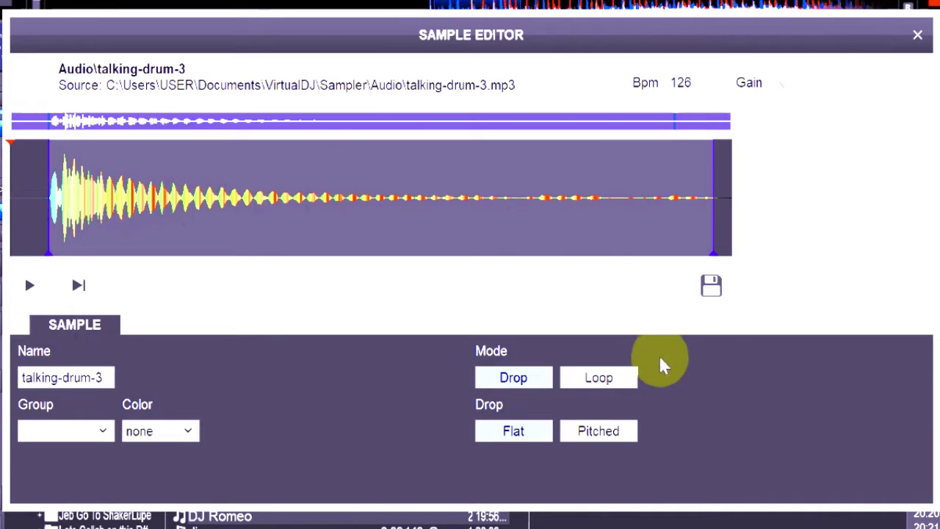
{"action": "left_click", "coordinate": [706, 287]}
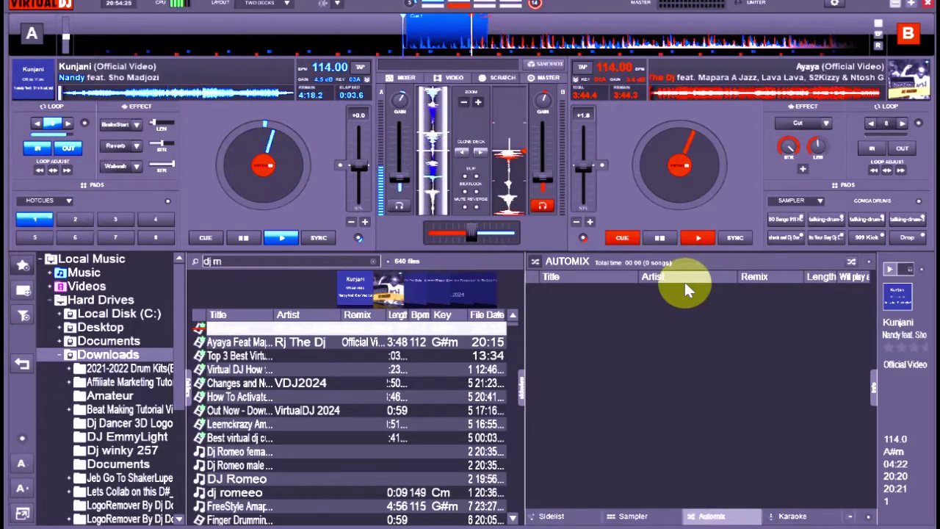
Step: Return to the CONGA DRUMS sampler pads and finger-drum a rhythm with talking-drum-4, 909 Cym4 Ubkfatso, BO Bongo 018 HC and BO-Relaxed-03-GC
{"action": "key", "text": "ctrl+Tab"}
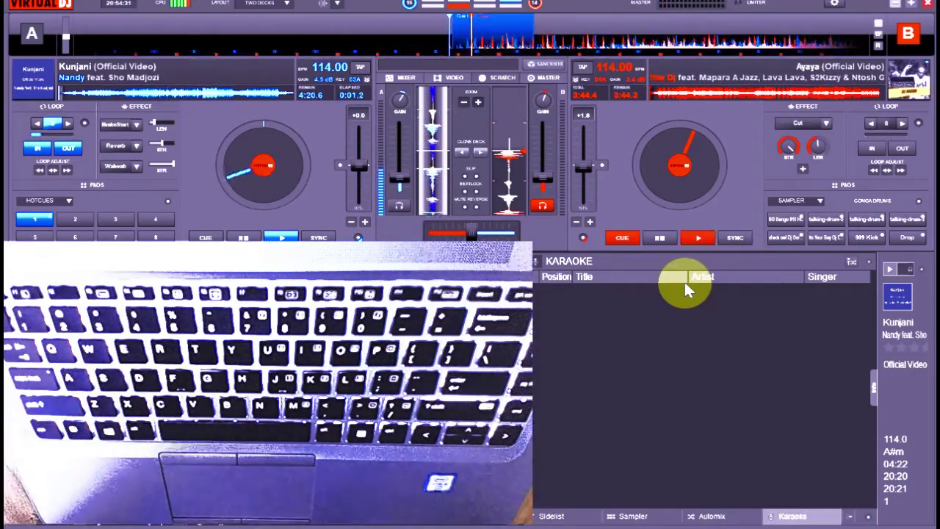
{"action": "left_click", "coordinate": [632, 516]}
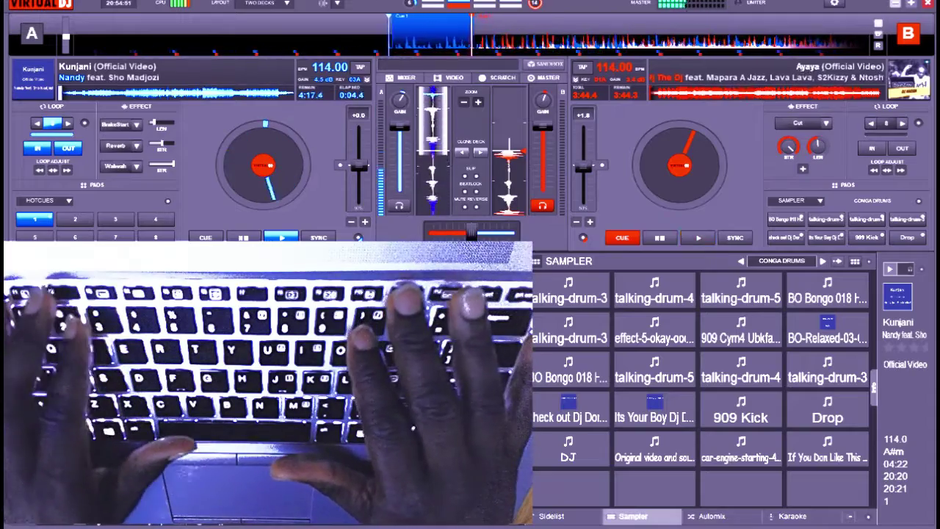
{"action": "key", "text": "BackSpace"}
{"action": "key", "text": "2"}
{"action": "key", "text": "minus"}
{"action": "key", "text": "2"}
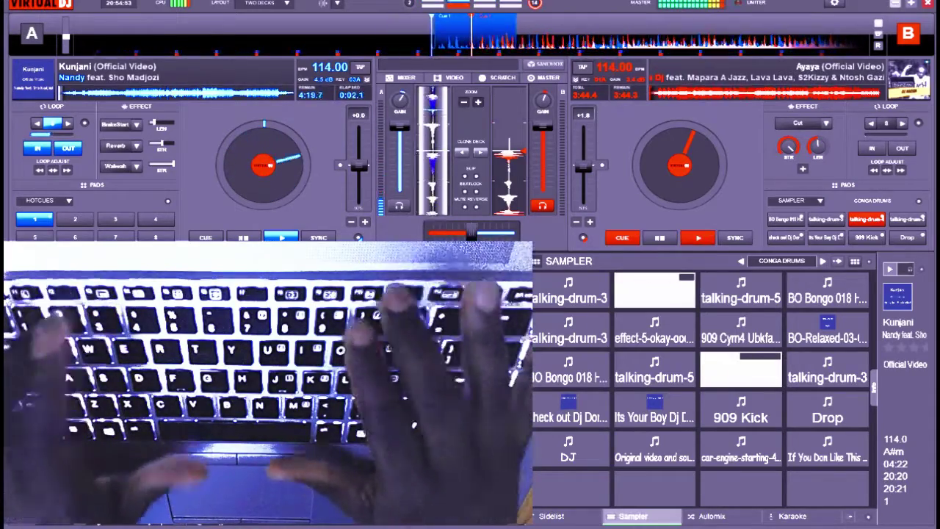
{"action": "key", "text": "equal"}
{"action": "key", "text": "7"}
{"action": "key", "text": "9"}
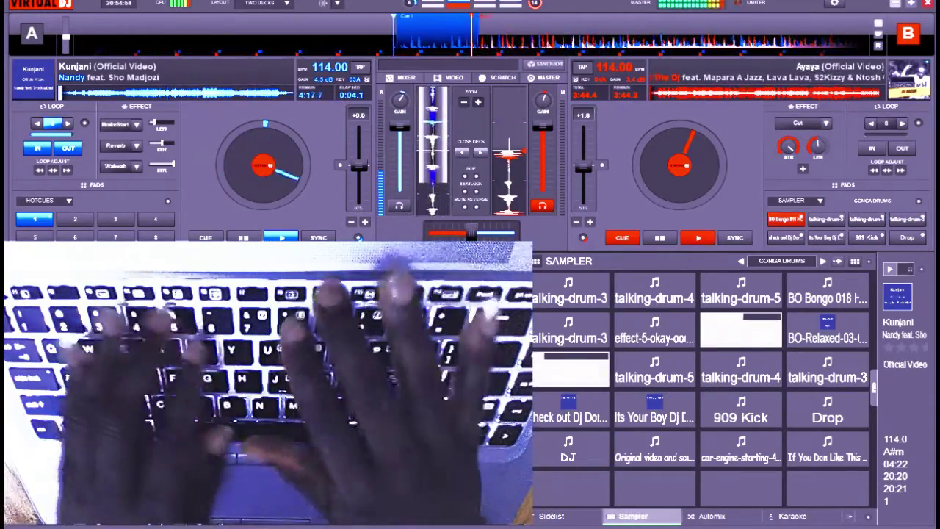
{"action": "key", "text": "4"}
{"action": "key", "text": "0"}
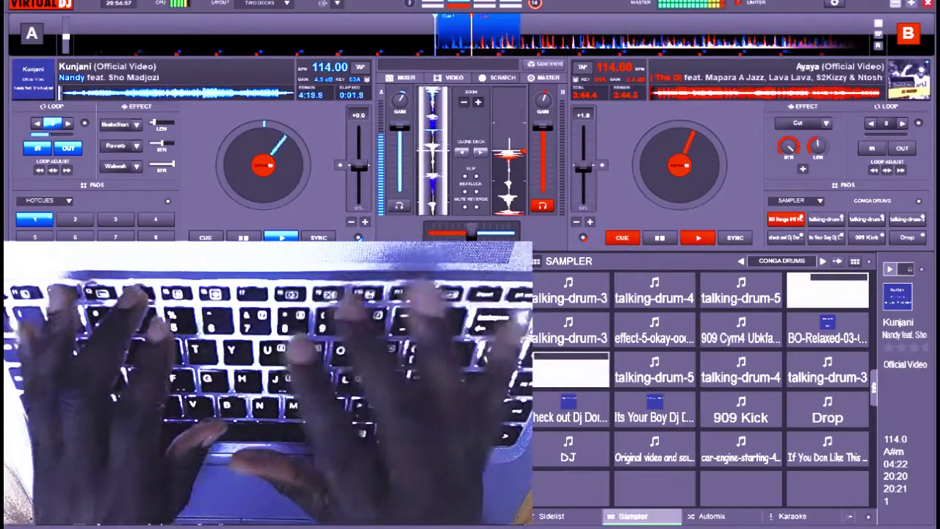
{"action": "key", "text": "0"}
{"action": "key", "text": "4"}
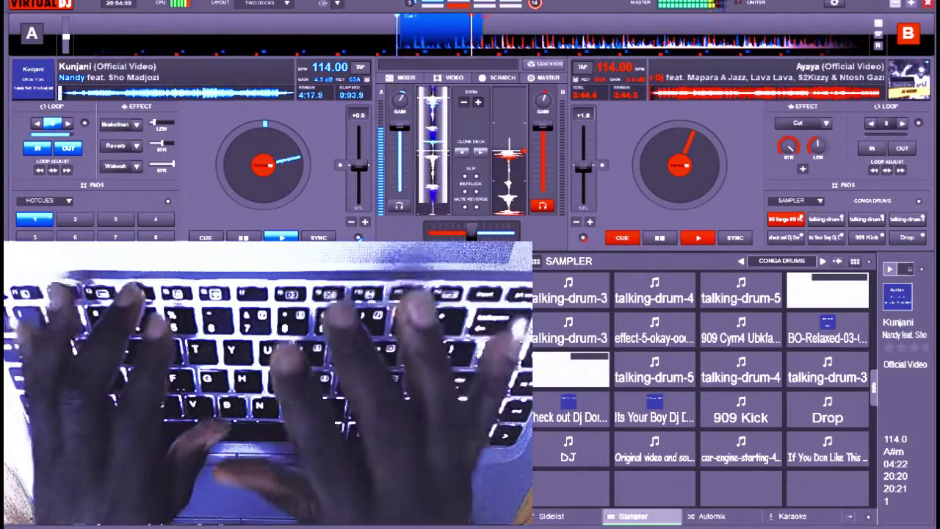
{"action": "key", "text": "8"}
{"action": "key", "text": "4"}
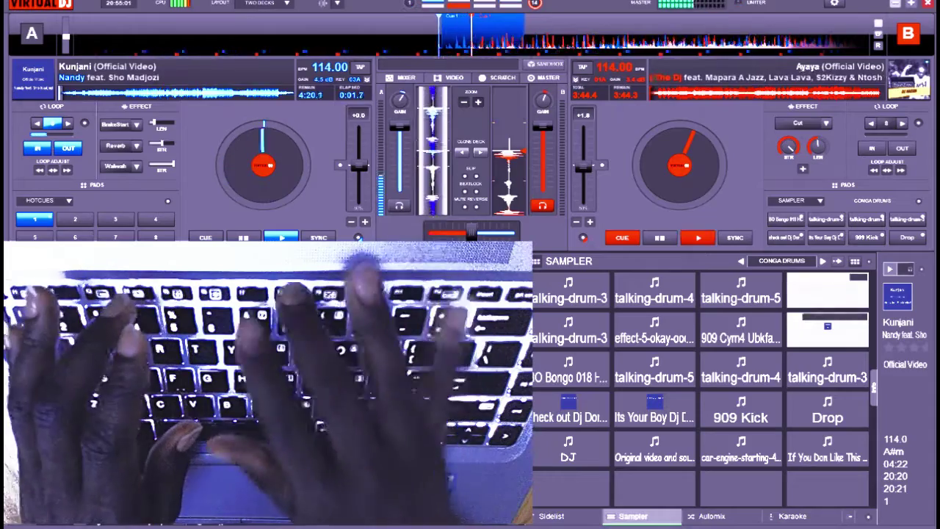
{"action": "key", "text": "9"}
{"action": "key", "text": "4"}
{"action": "key", "text": "4"}
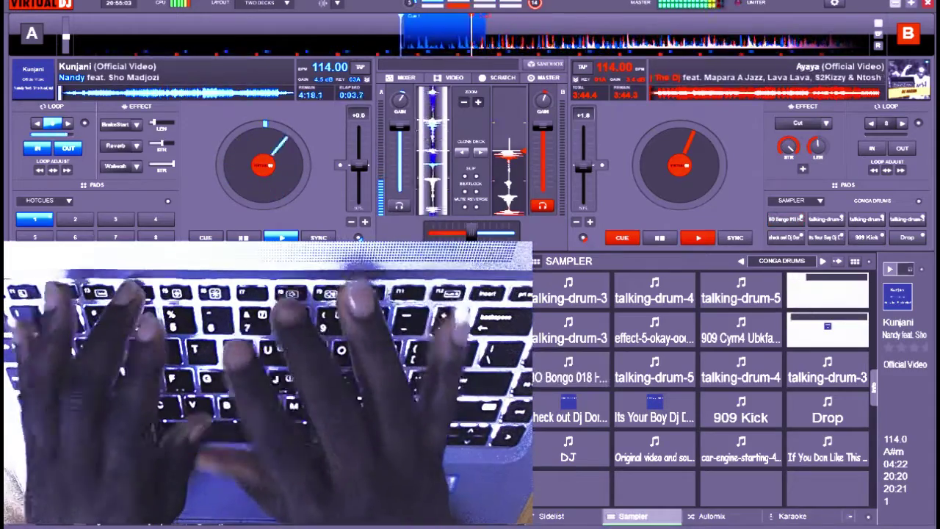
{"action": "key", "text": "9"}
{"action": "key", "text": "8"}
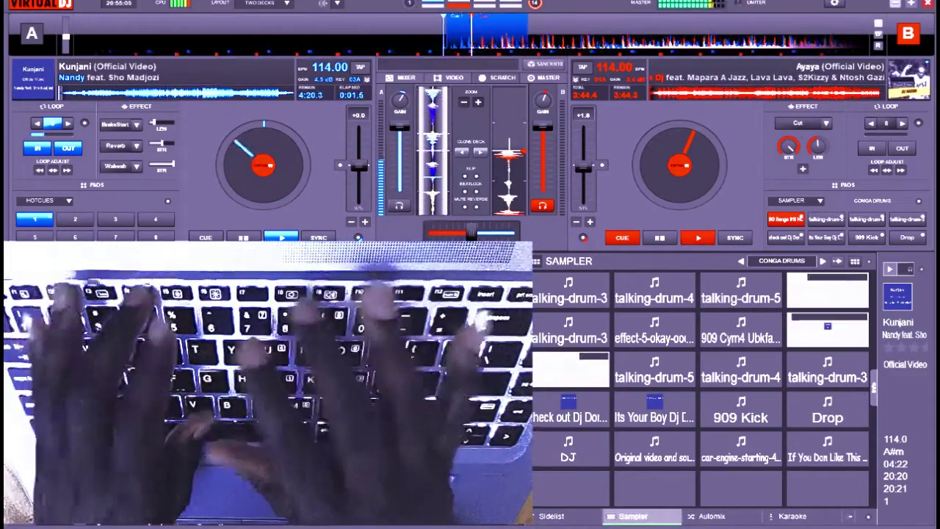
{"action": "key", "text": "9"}
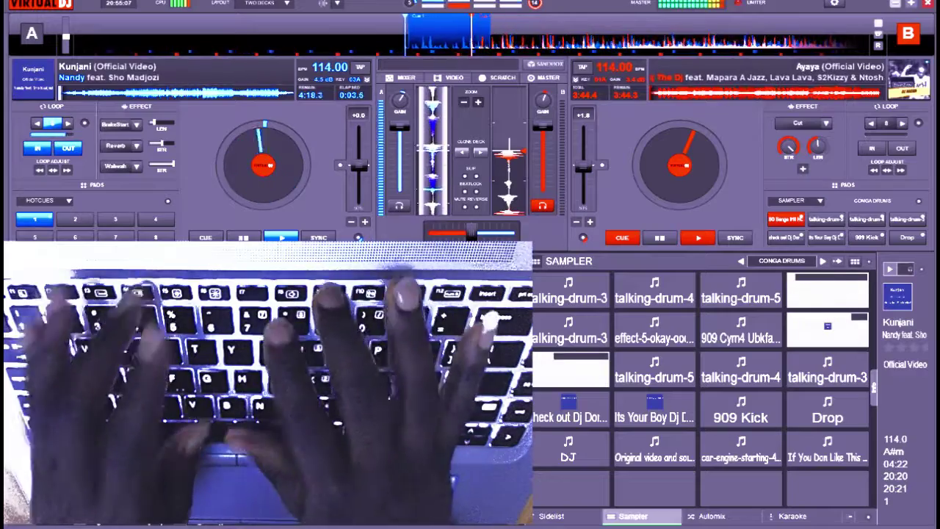
{"action": "key", "text": "0"}
{"action": "key", "text": "4"}
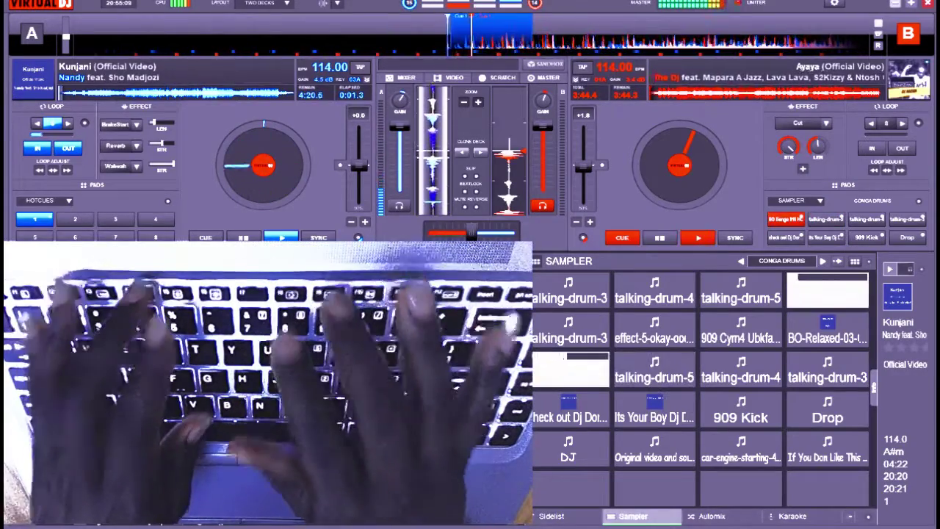
{"action": "key", "text": "8"}
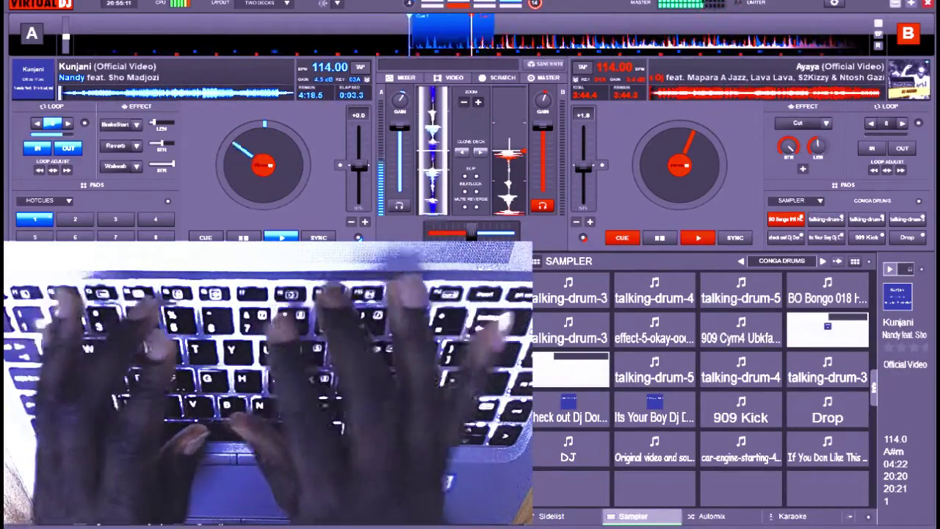
{"action": "key", "text": "7"}
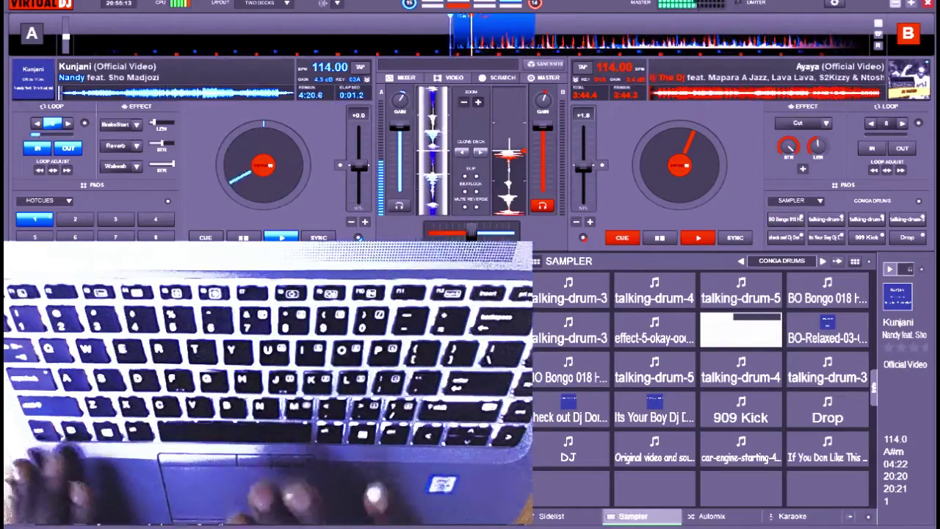
{"action": "key", "text": "4"}
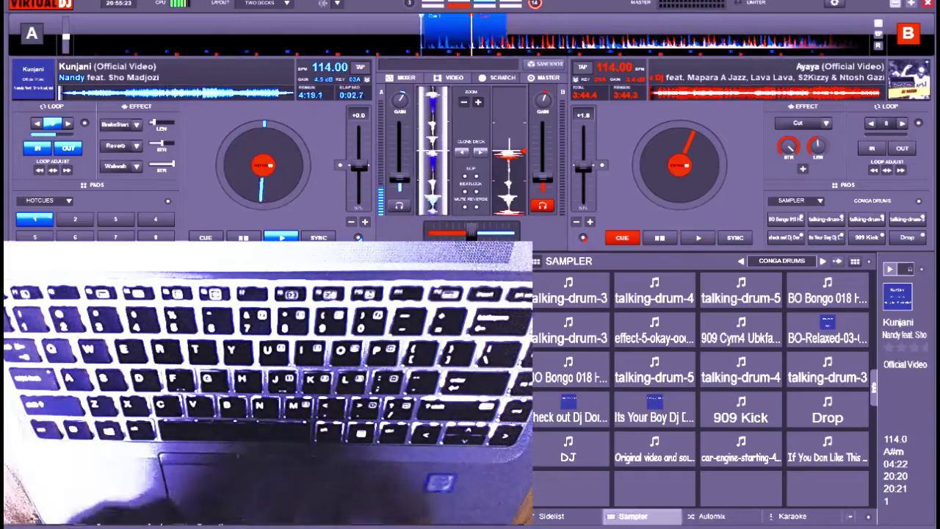
Step: Trigger single CONGA DRUMS samples, including 909 Cym4 Ubkfatso, to demonstrate which keyboard shortcuts play them
{"action": "key", "text": "1"}
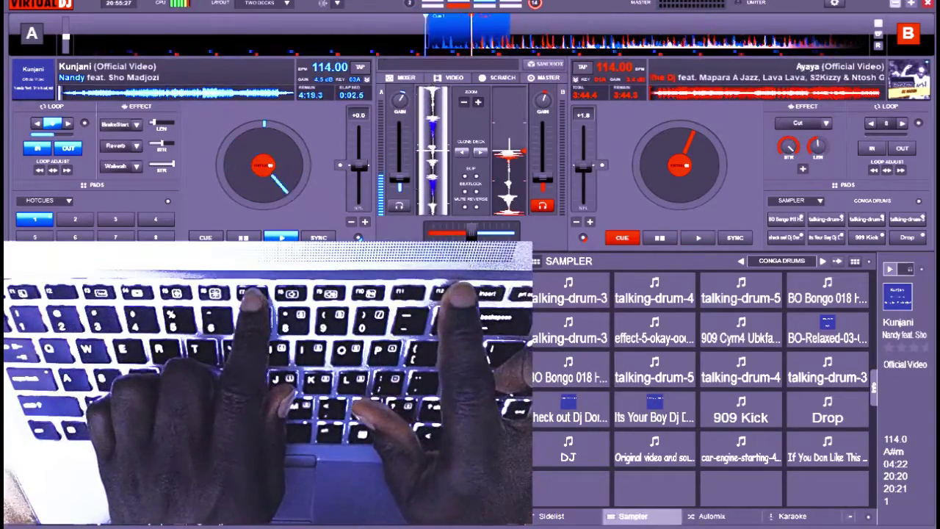
{"action": "key", "text": "1"}
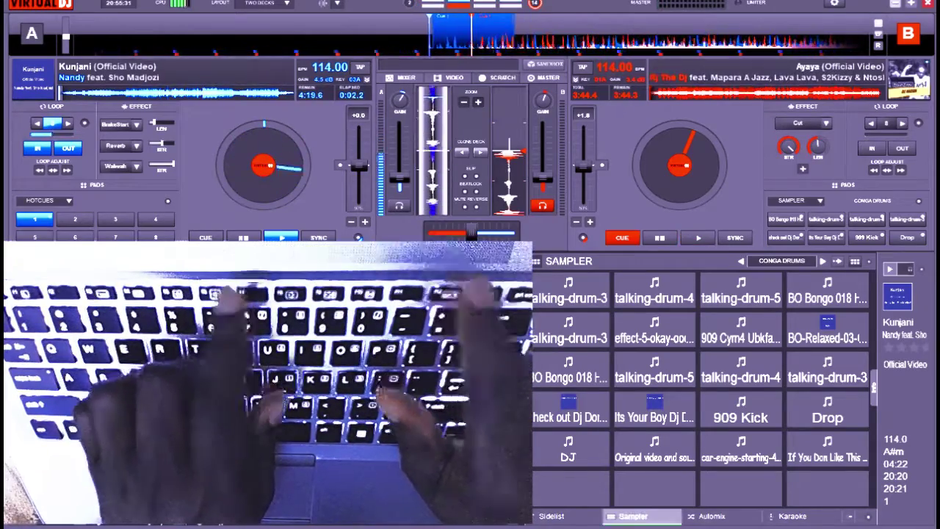
{"action": "key", "text": "F7"}
{"action": "key", "text": "F12"}
{"action": "key", "text": "F12"}
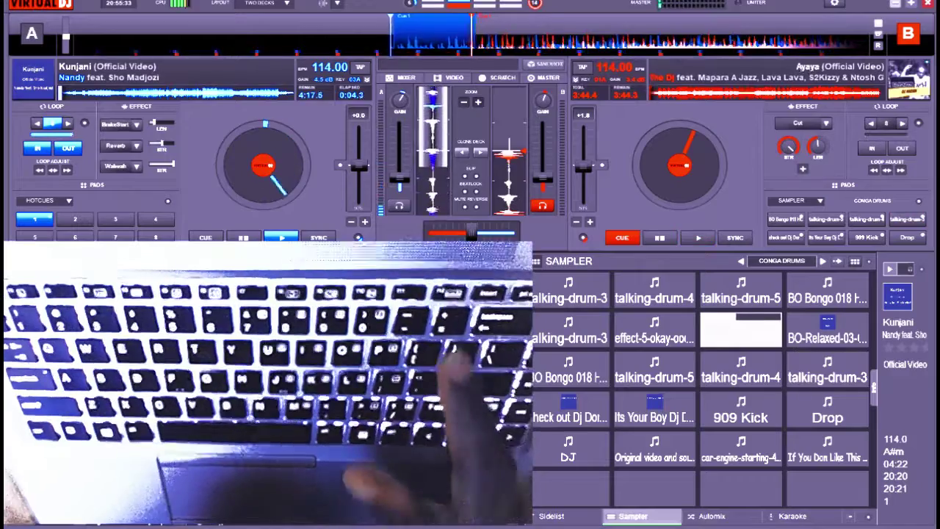
Step: Finger-drum a rhythm with the CONGA DRUMS samples over the looping Kunjani track on deck A
{"action": "key", "text": "1"}
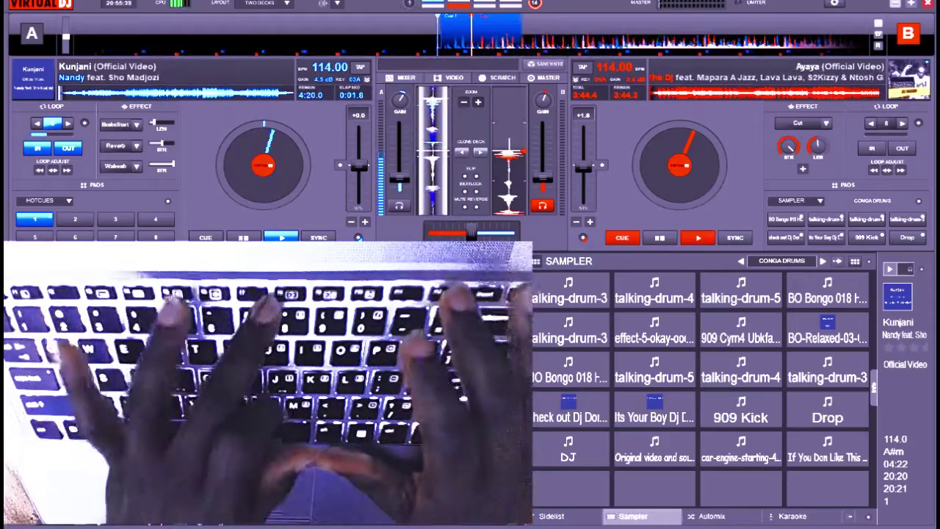
{"action": "key", "text": "F7"}
{"action": "key", "text": "F12"}
{"action": "key", "text": "F12"}
{"action": "key", "text": "F12"}
{"action": "key", "text": "F5"}
{"action": "key", "text": "F12"}
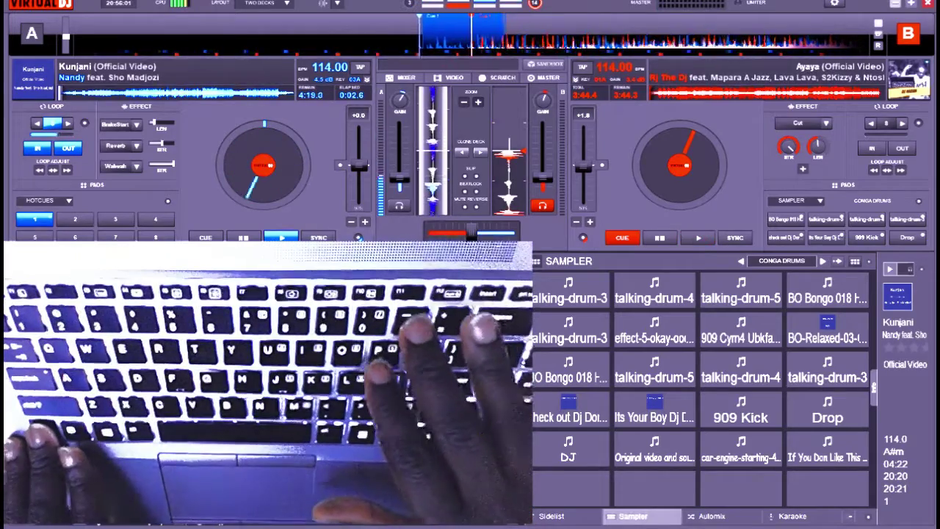
{"action": "key", "text": "BackSpace"}
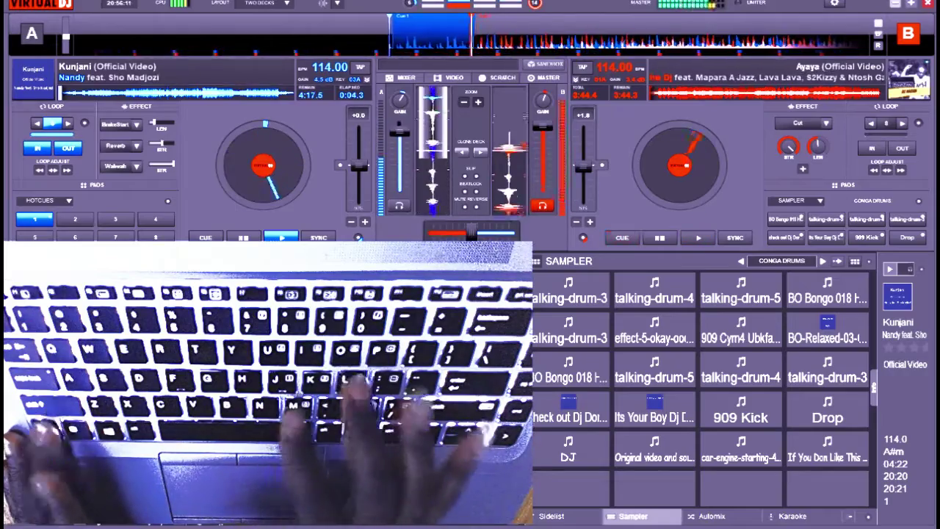
Step: Practise the transition from Kunjani to Ayaya, starting deck B from its cue point and cutting deck A's volume, and repeat it
{"action": "key", "text": "space"}
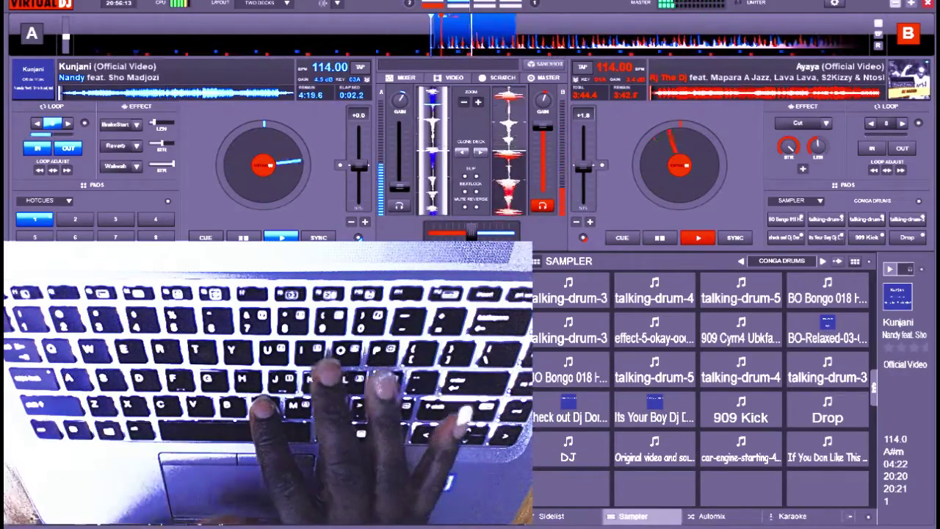
{"action": "key", "text": "n"}
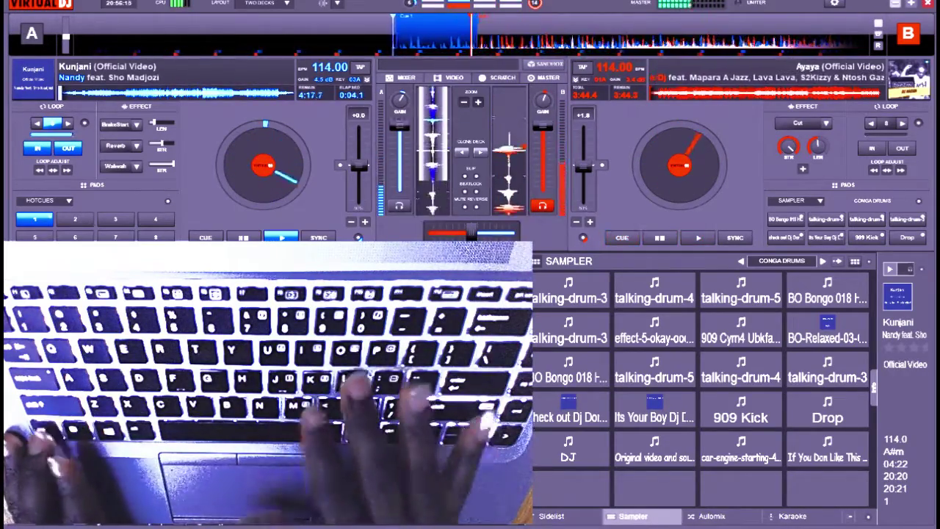
{"action": "key", "text": "n"}
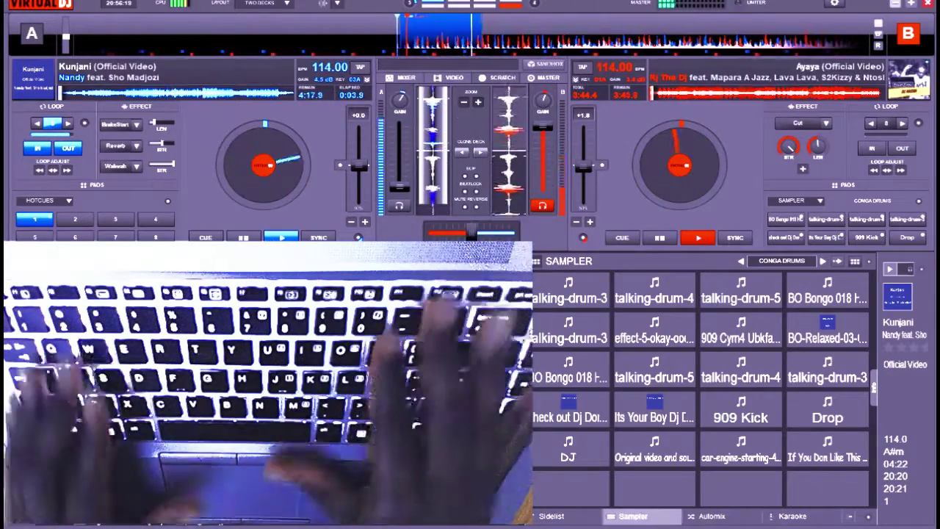
Step: Finger-drum over Ayaya playing on deck B with the effect-5, 909 Cym4 and talking-drum-3 samples of CONGA DRUMS
{"action": "key", "text": "F6"}
{"action": "key", "text": "F12"}
{"action": "key", "text": "F12"}
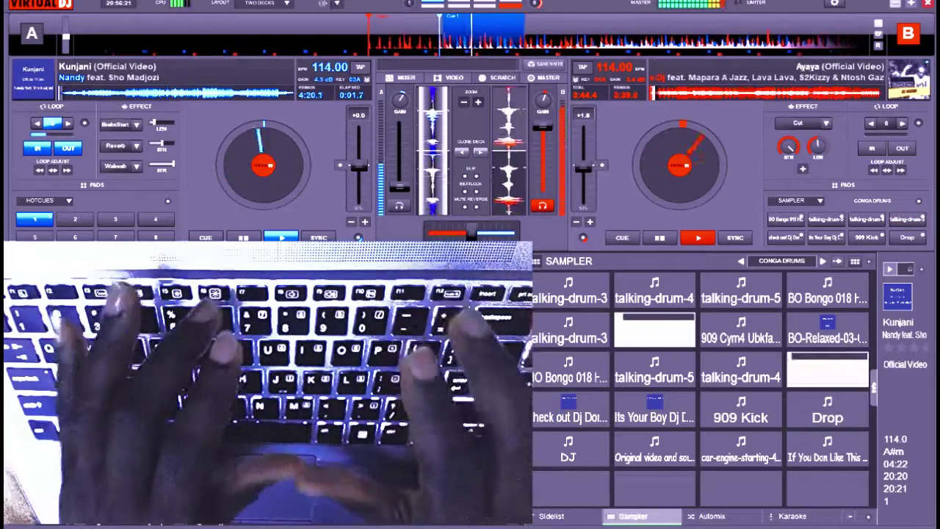
{"action": "key", "text": "F12"}
{"action": "key", "text": "F7"}
{"action": "key", "text": "F5"}
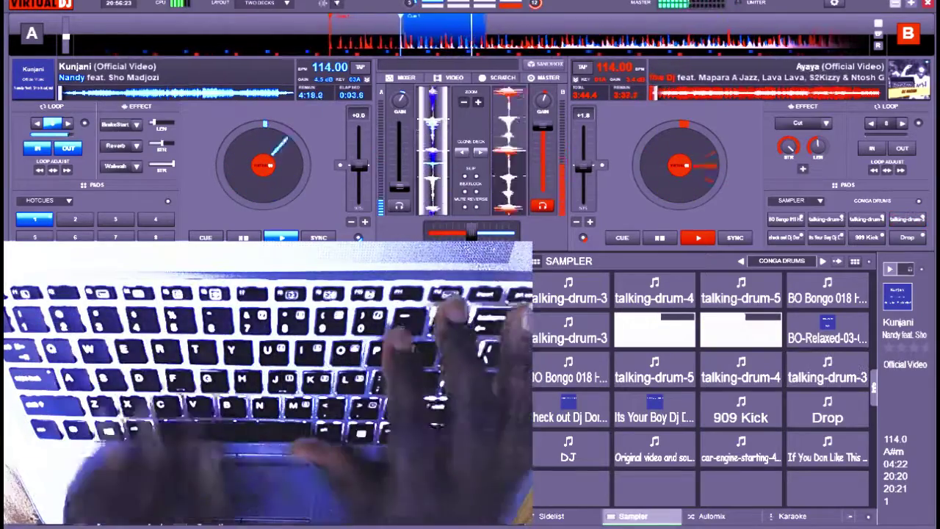
{"action": "key", "text": "F12"}
{"action": "key", "text": "F12"}
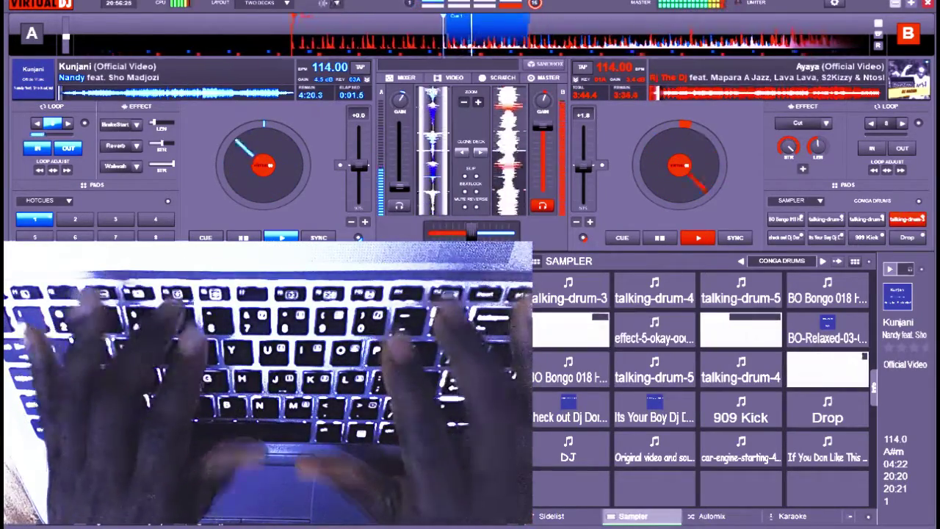
{"action": "key", "text": "F12"}
{"action": "key", "text": "F5"}
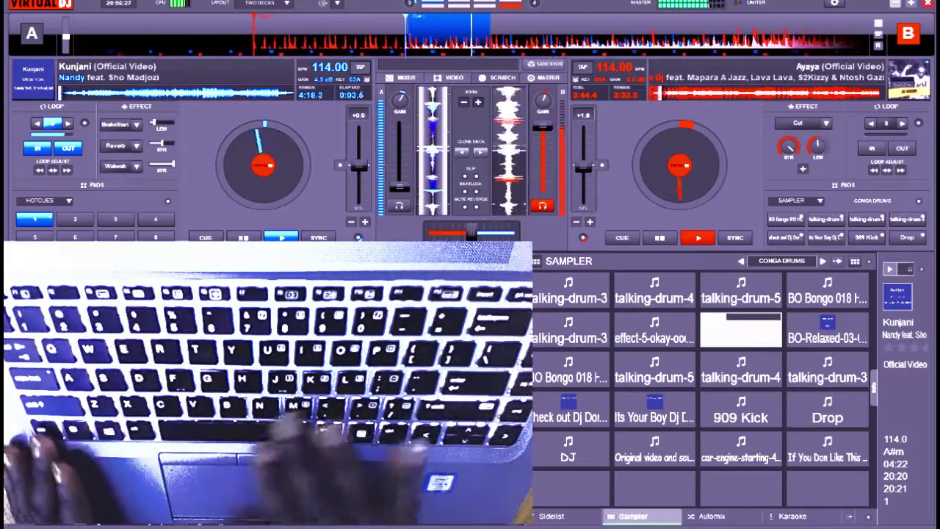